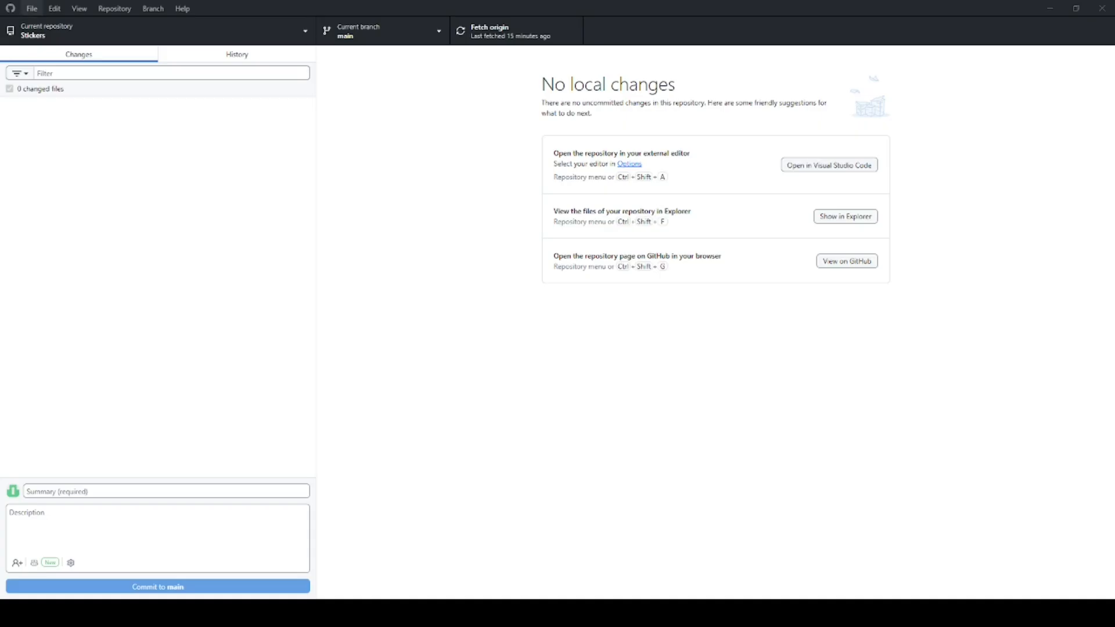
Step: Start creating a new local repository and name it testrepo
click(31, 9)
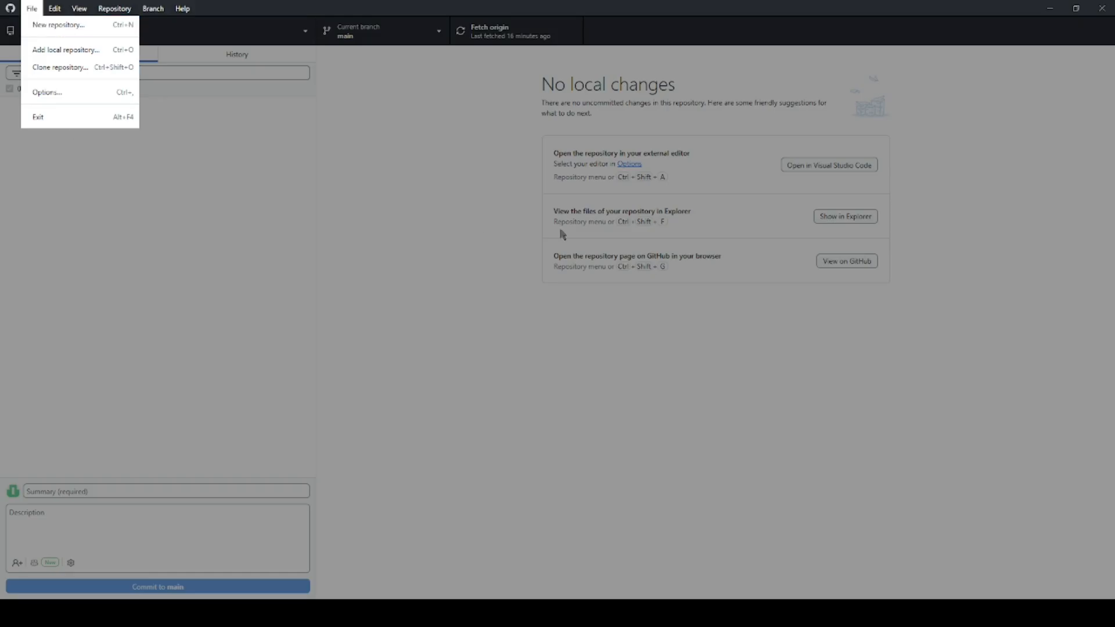
click(413, 191)
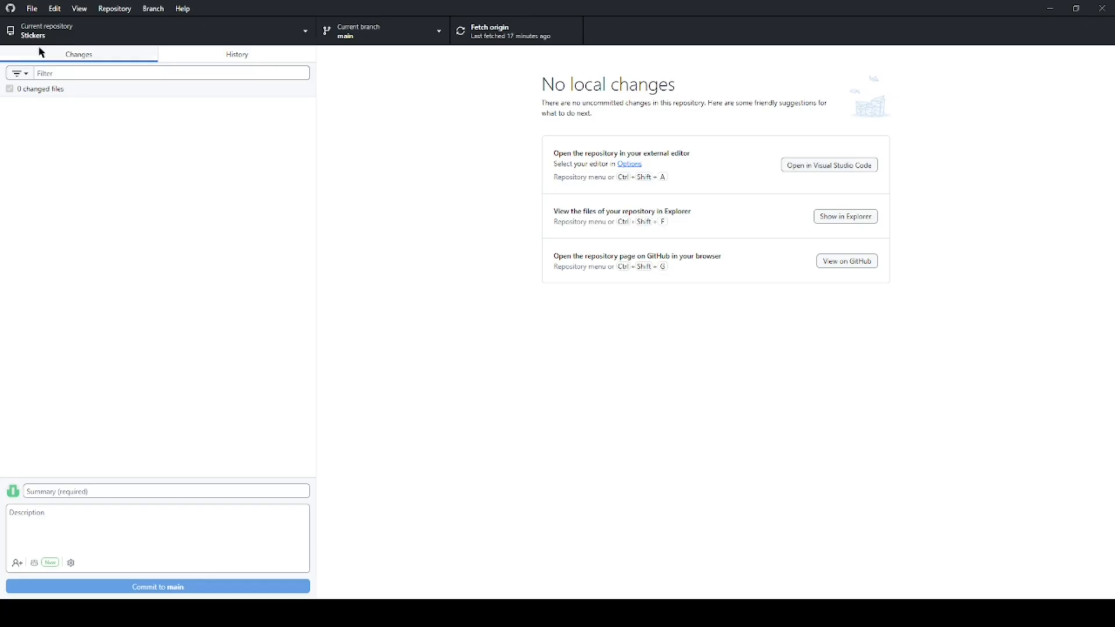
click(32, 9)
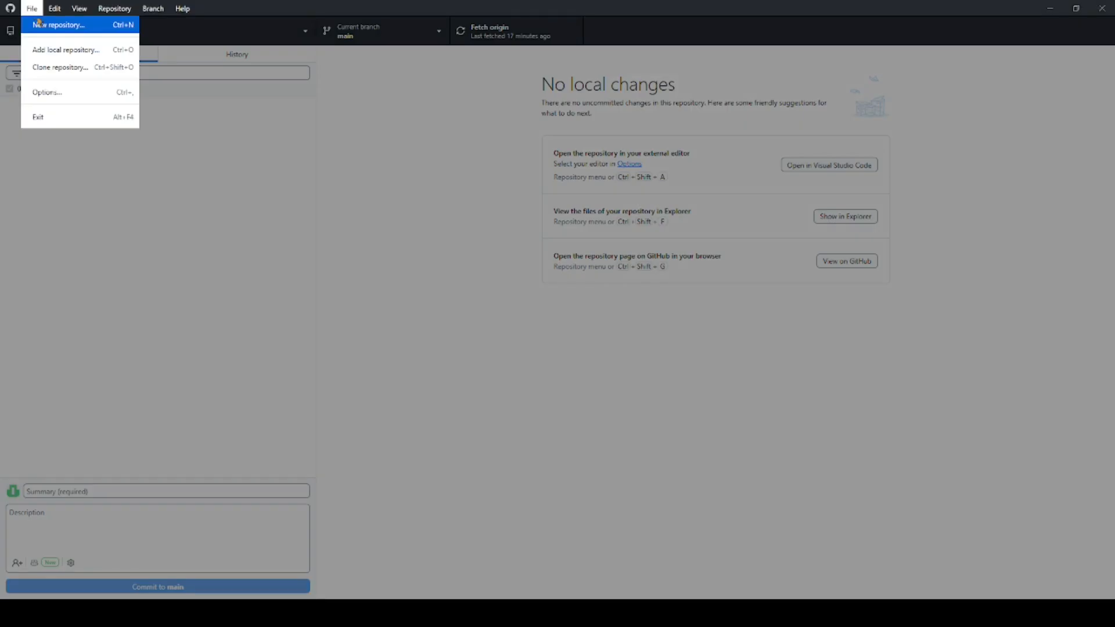
click(58, 26)
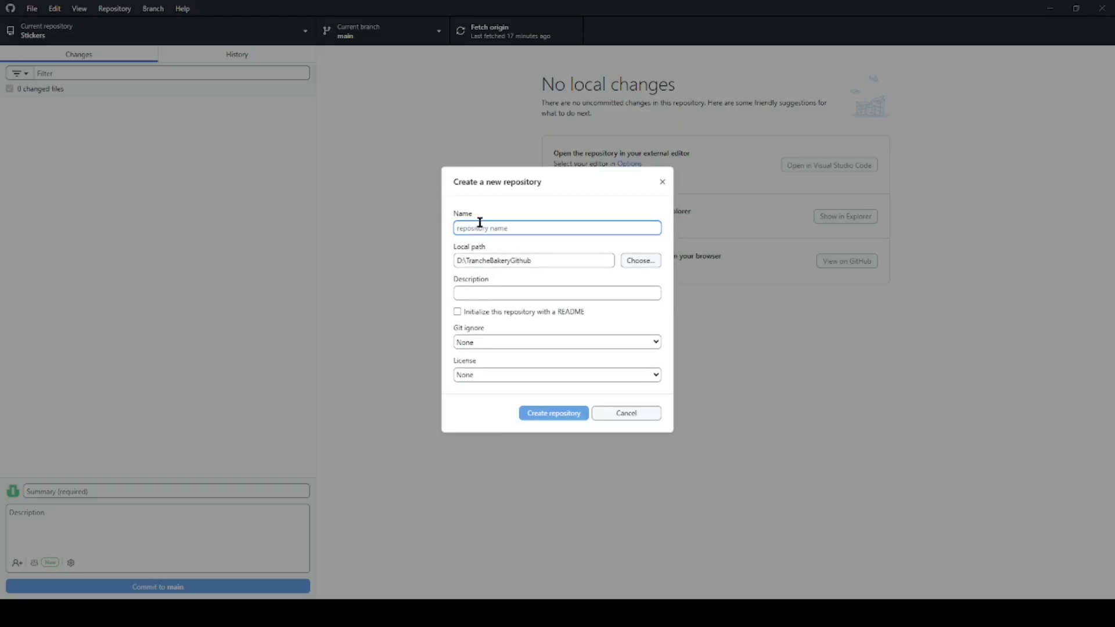
text(testrepo)
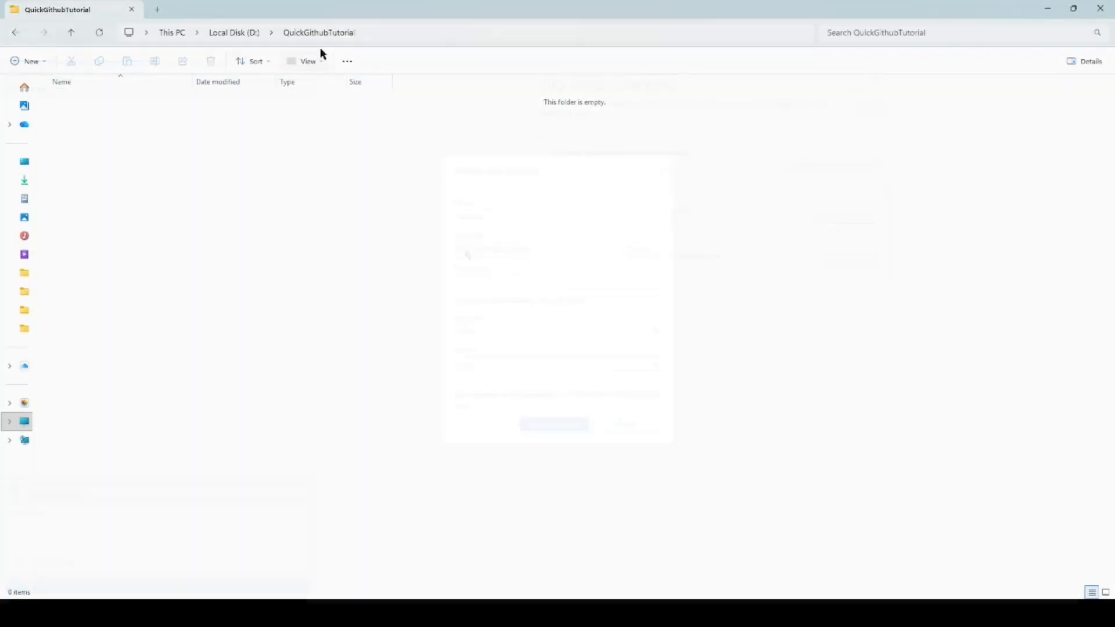
Step: Copy the QuickGithubTutorial folder's path from File Explorer, set the local path to D:\QuickGithubTutorial in GitHub Desktop, and create the repository
click(382, 29)
key(ctrl+c)
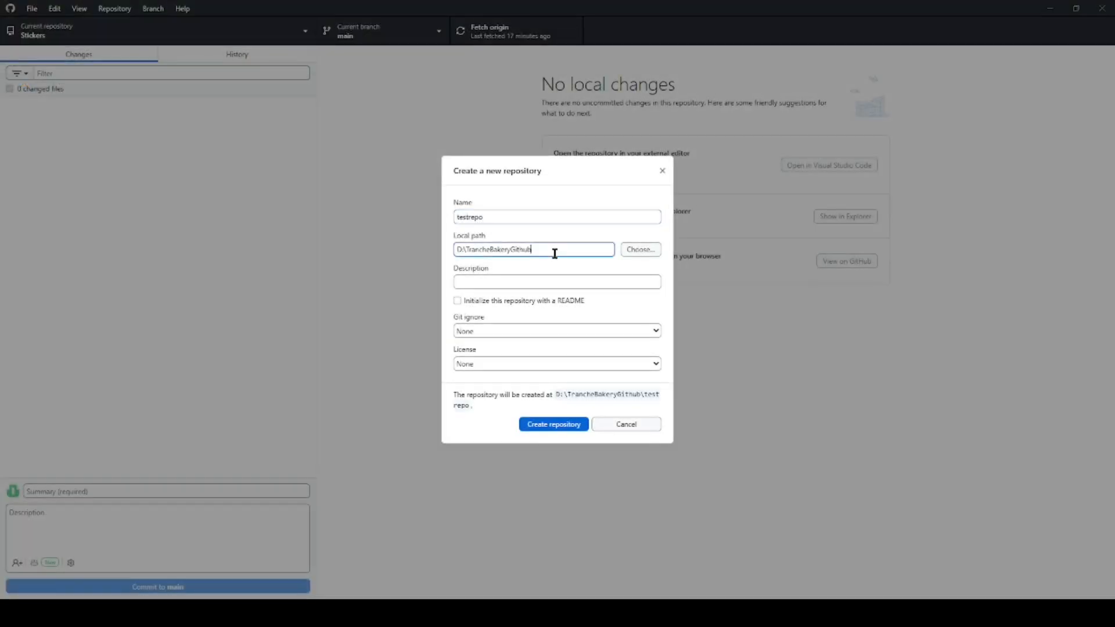
double_click(552, 251)
key(BackSpace)
key(BackSpace)
key(BackSpace)
key(BackSpace)
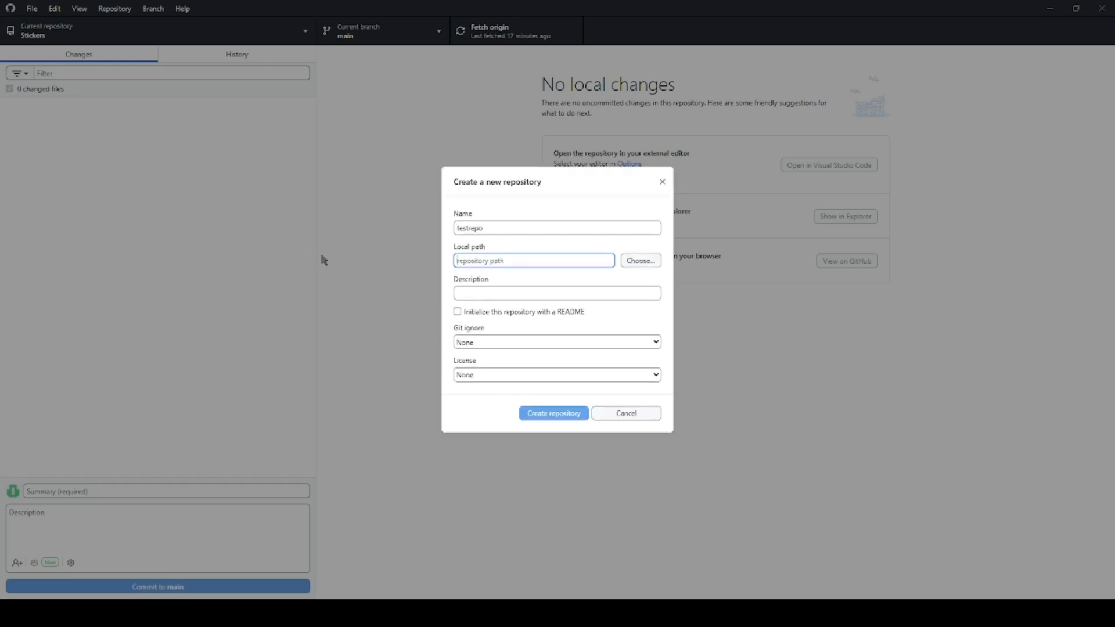
key(ctrl+v)
click(485, 283)
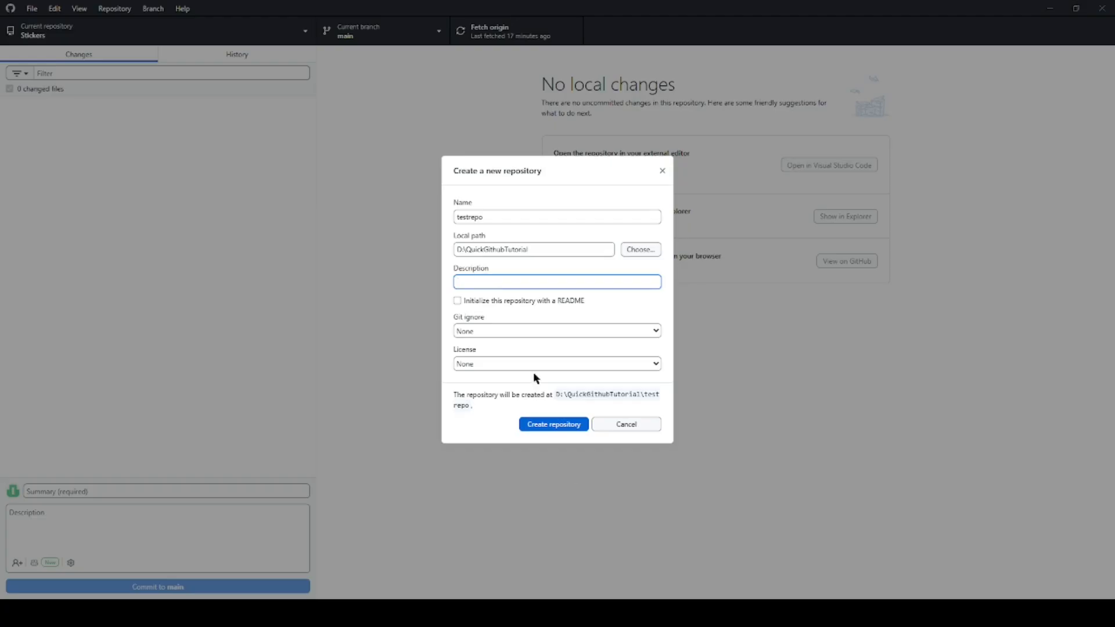
click(558, 427)
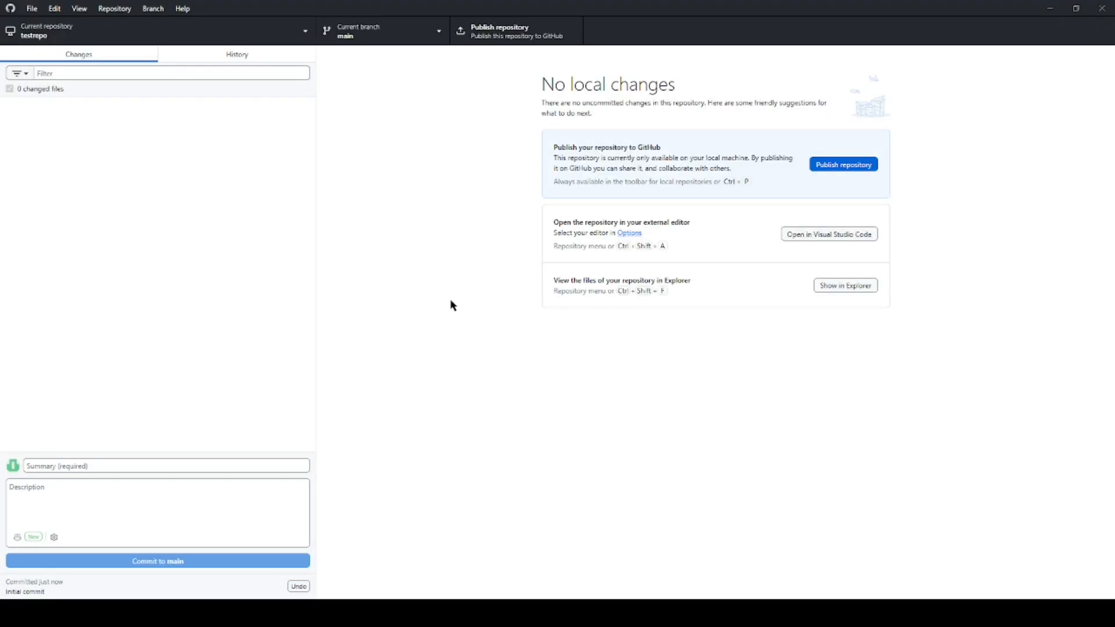
Step: Switch to File Explorer and open the testrepo folder in QuickGithubTutorial to examine its contents
key(ctrl+shift+f)
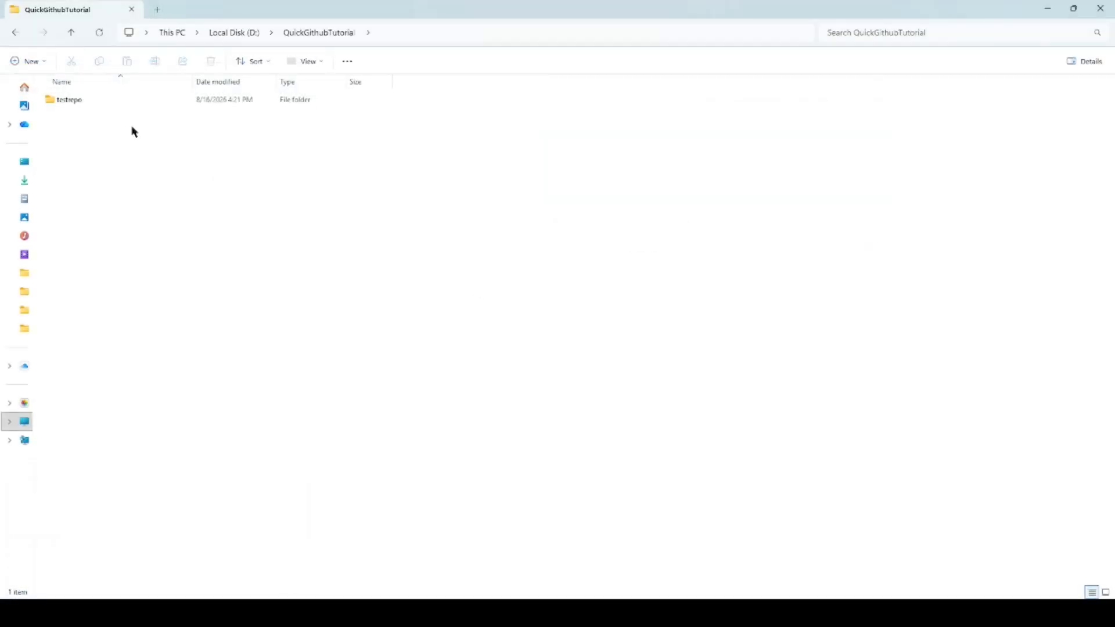
click(67, 99)
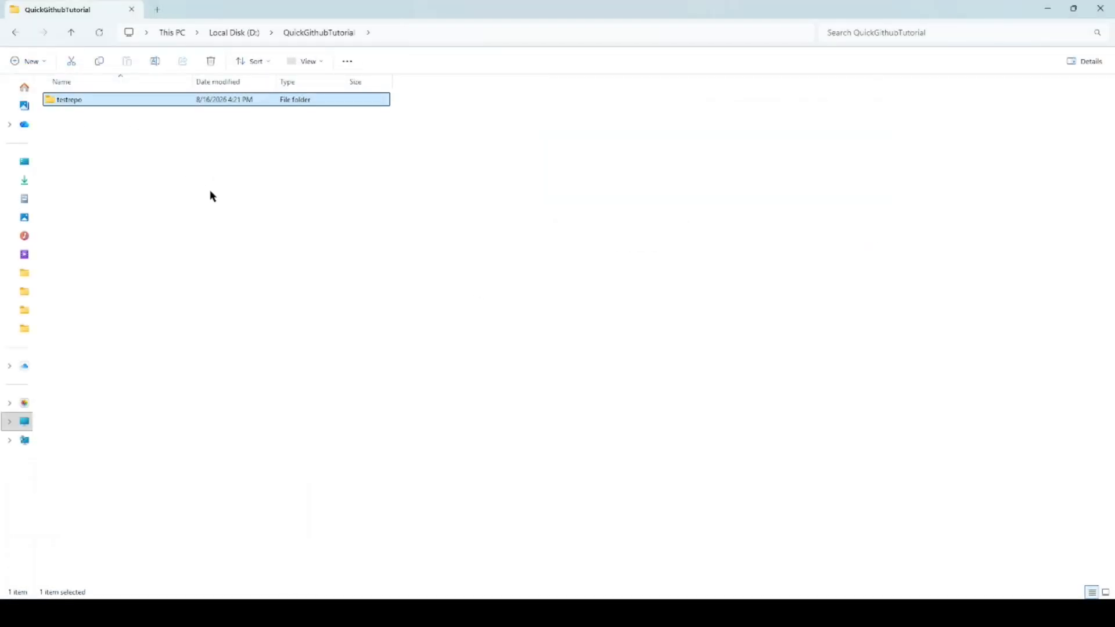
double_click(72, 105)
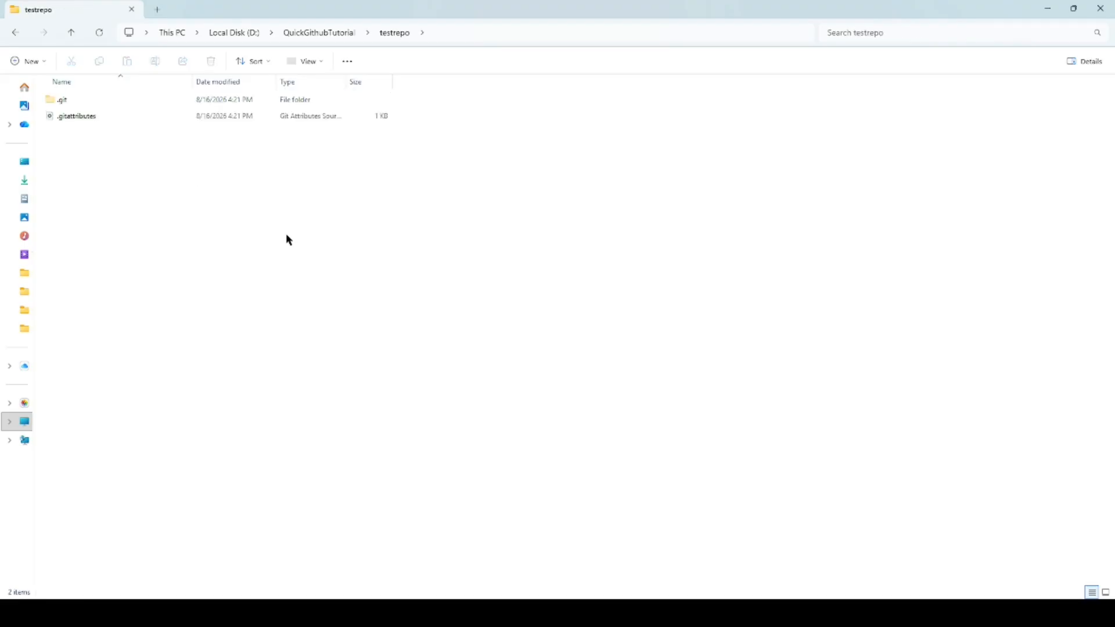
Step: Return to GitHub Desktop and publish testrepo to GitHub.com, keeping the code private
key(alt+Tab)
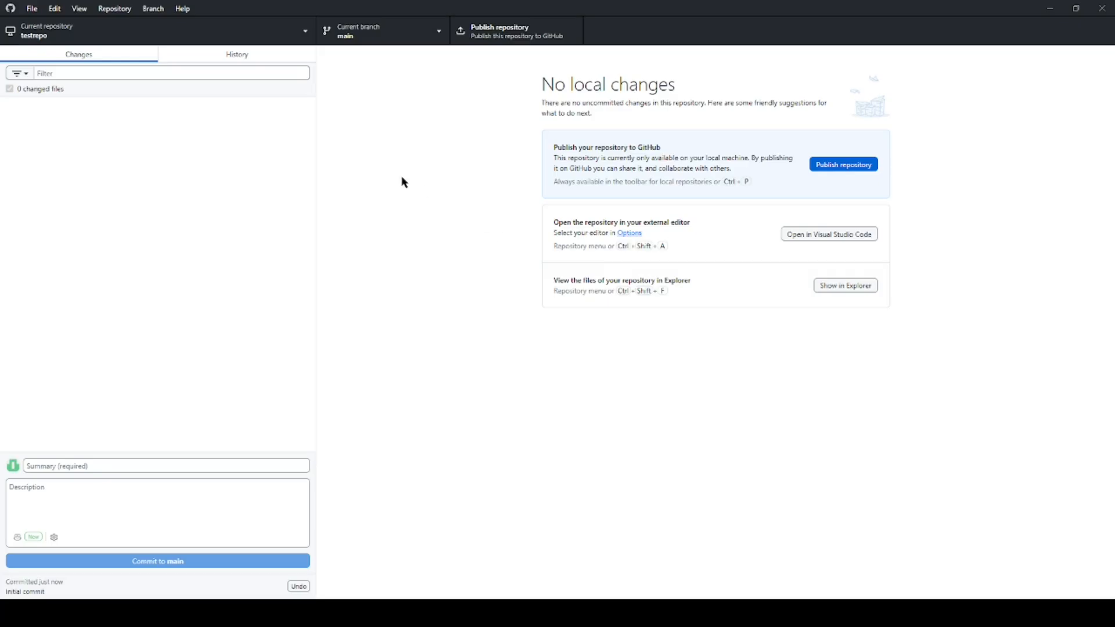
click(837, 167)
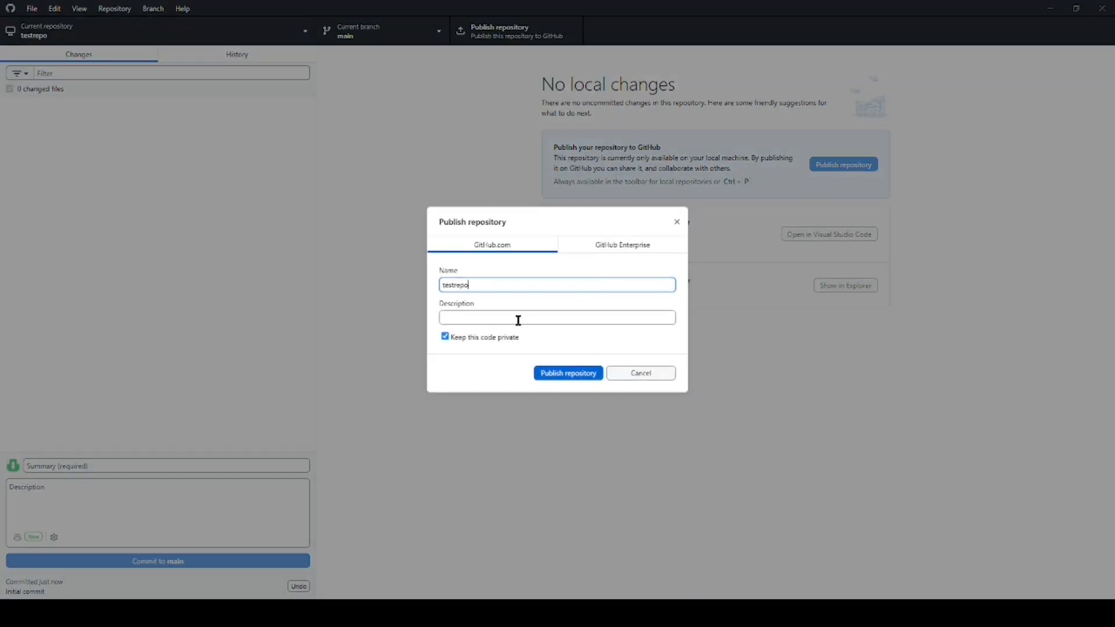
click(565, 376)
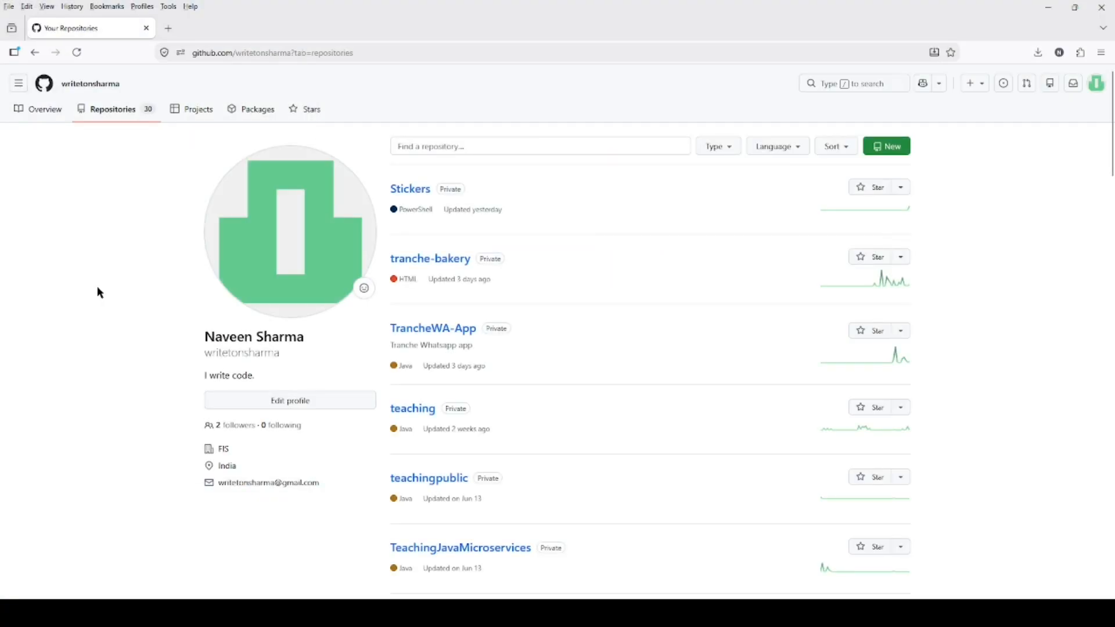
Step: Refresh the GitHub repositories page in the browser and open testrepo to check its contents
click(77, 53)
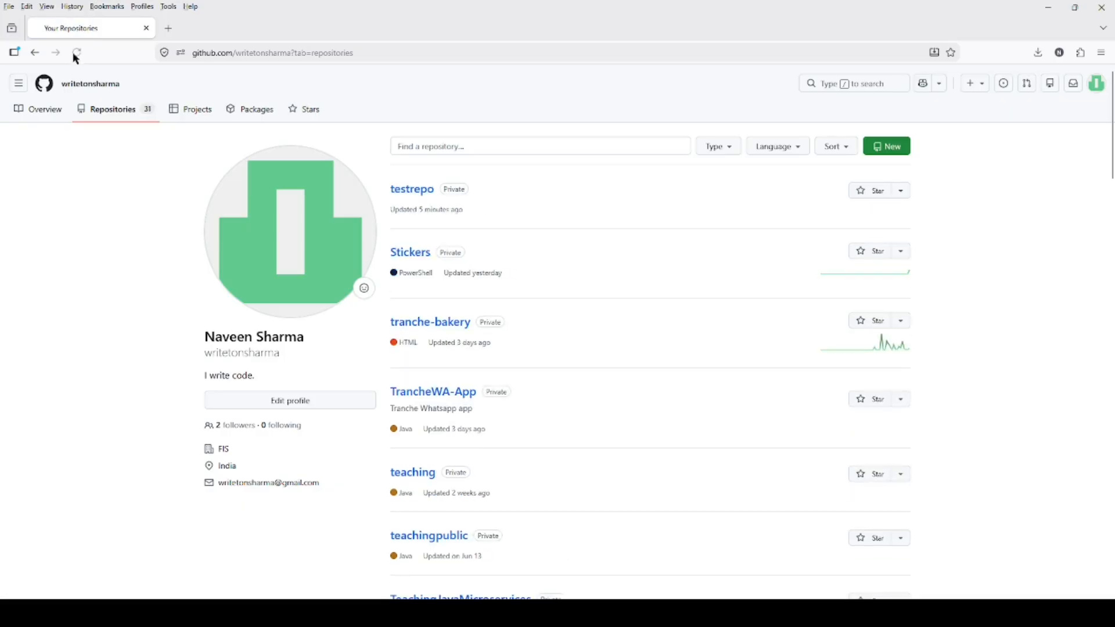
click(422, 196)
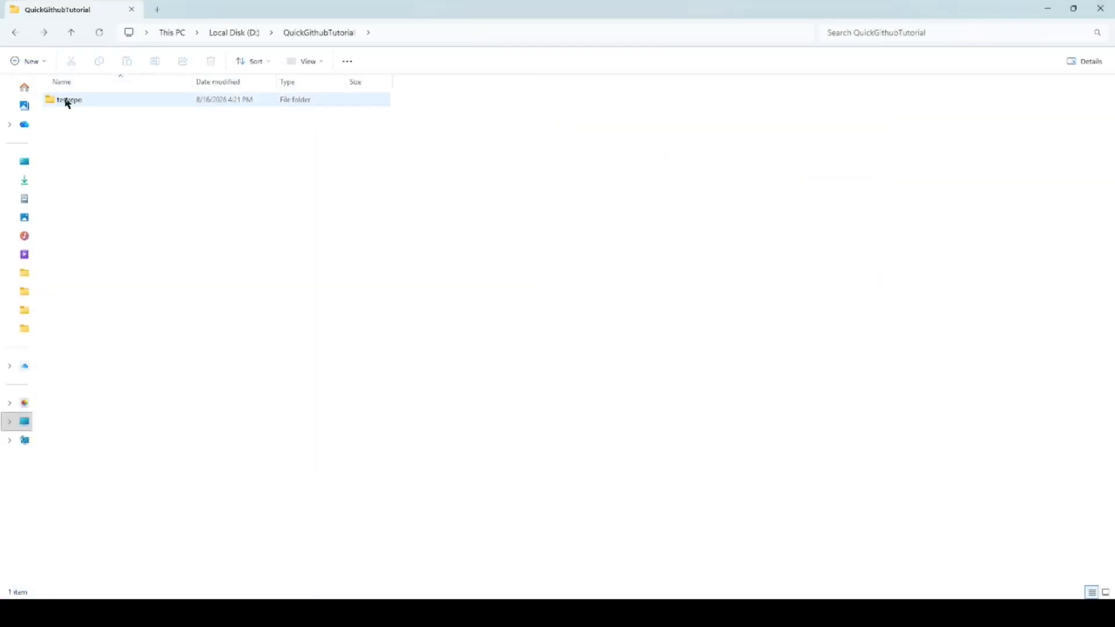
Step: In File Explorer, create two folders named Week1 and Week2 inside the testrepo folder
double_click(67, 102)
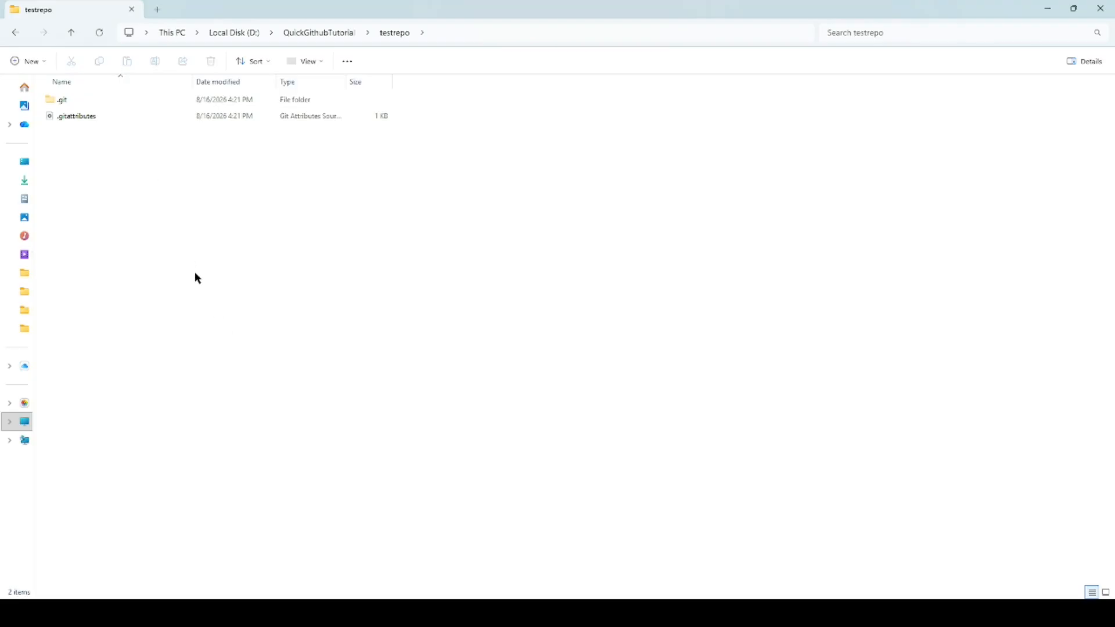
key(ctrl+shift+n)
text(Week1)
key(Return)
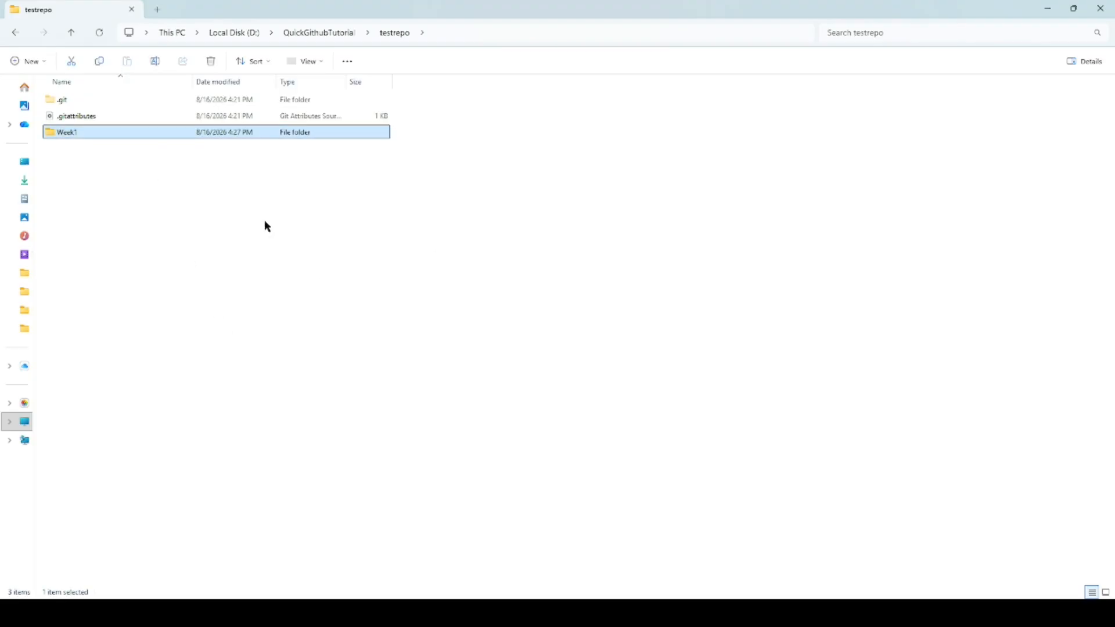
click(266, 225)
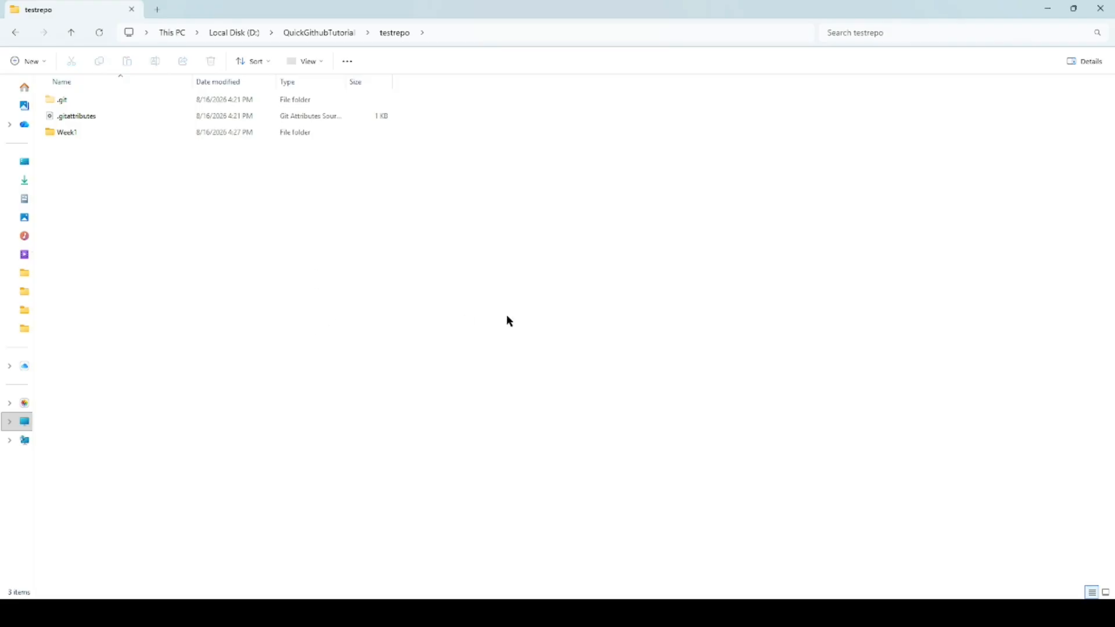
key(ctrl+shift+n)
text(Week2)
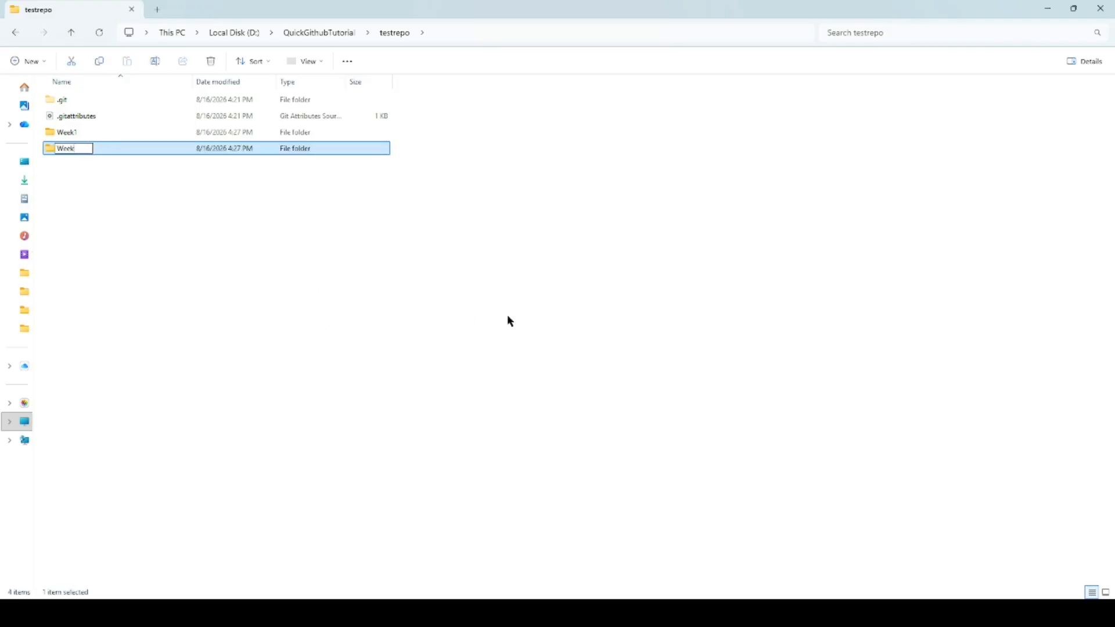
key(Return)
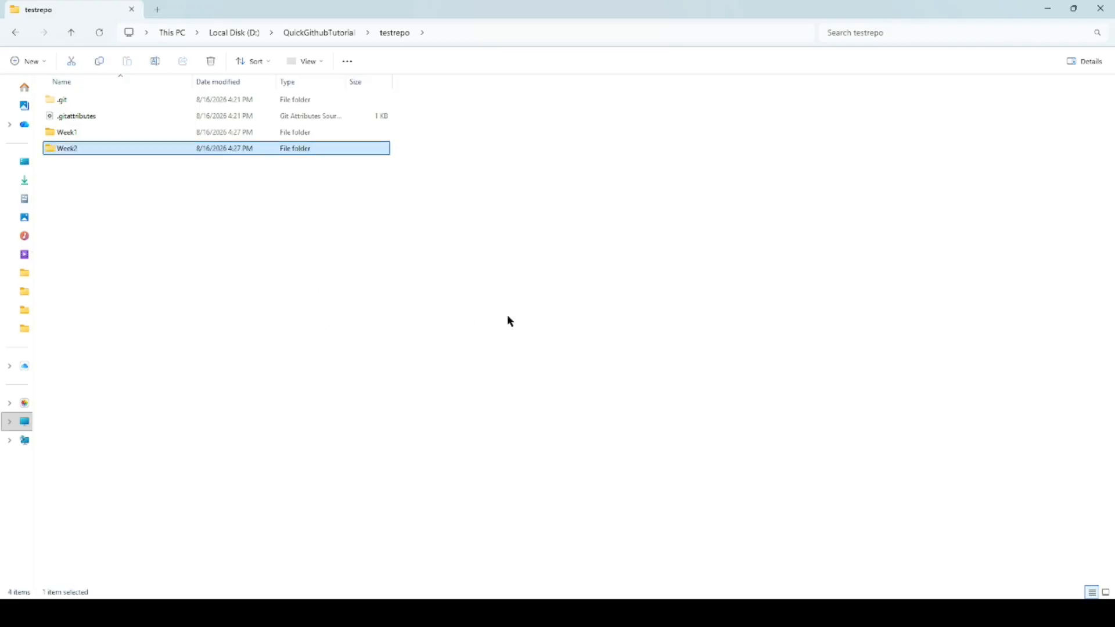
Step: Create an empty file named firstprogram.java inside the Week1 folder
double_click(70, 133)
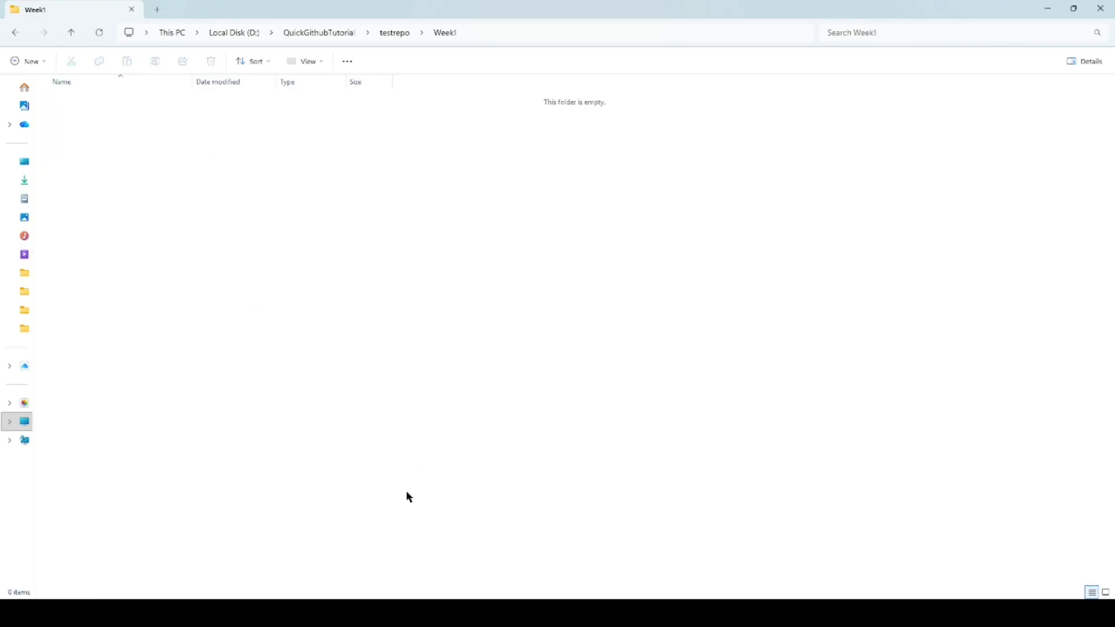
key(shift+F10)
key(w)
key(t)
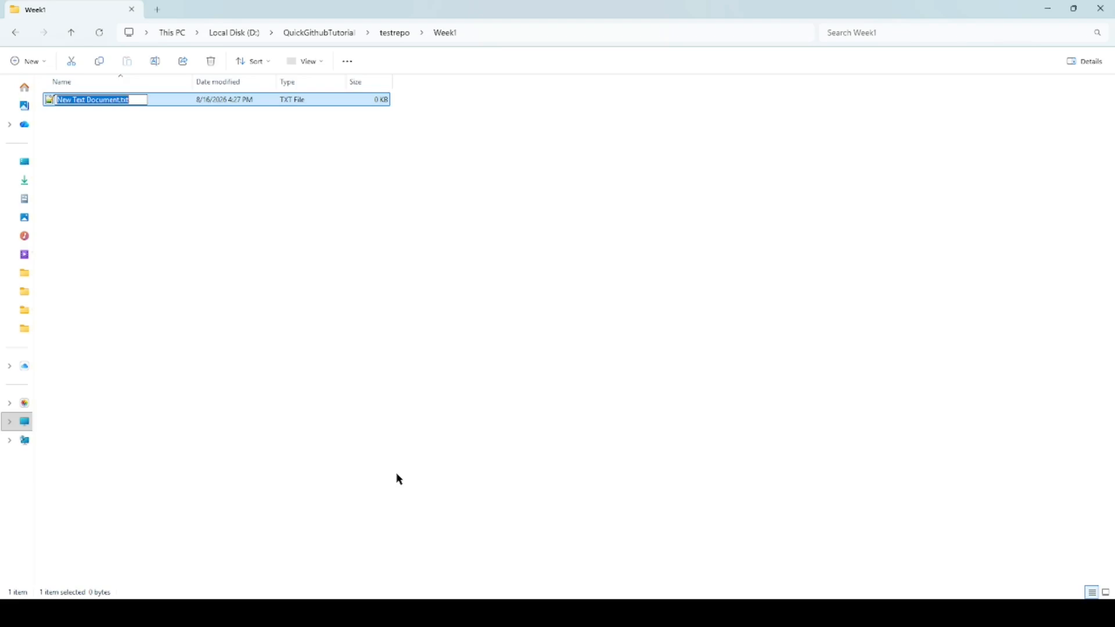
text(firstprogram)
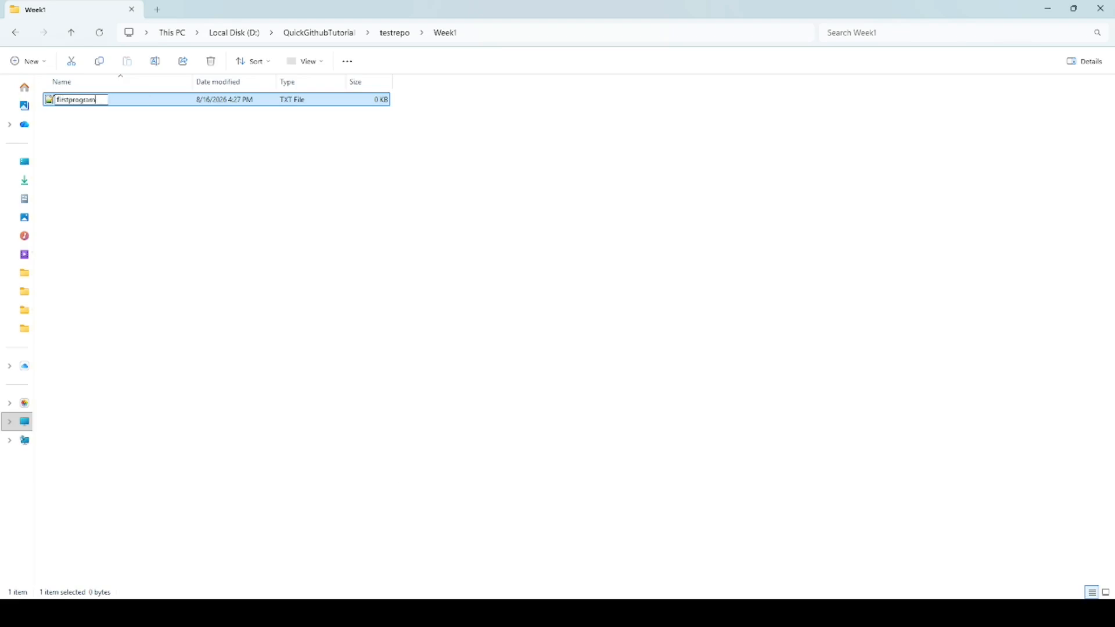
text(.jaa)
text(ava)
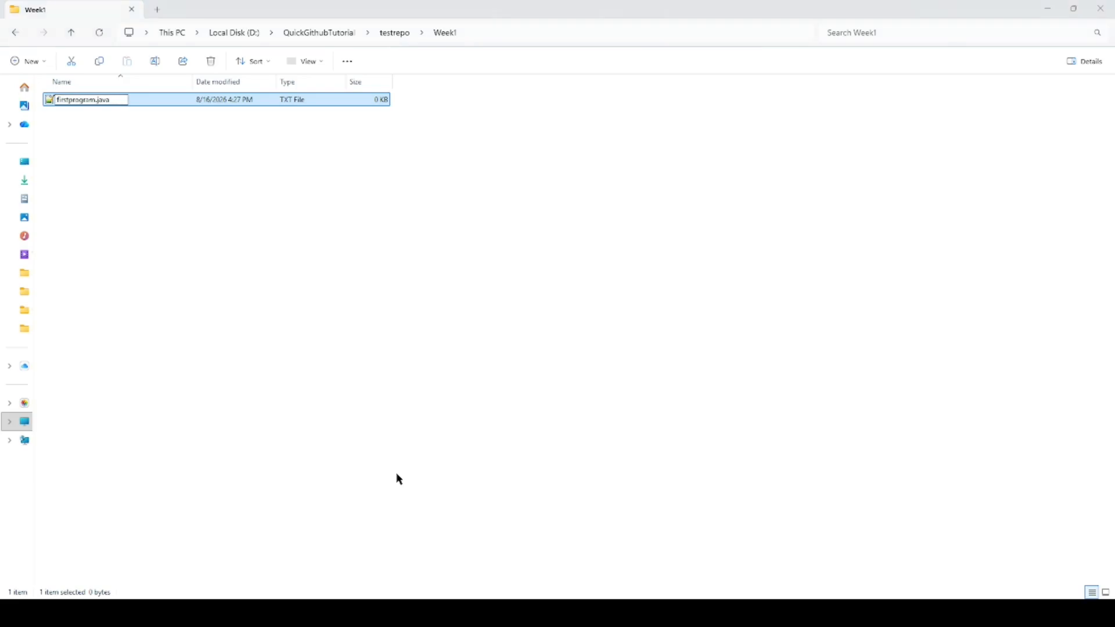
key(Return)
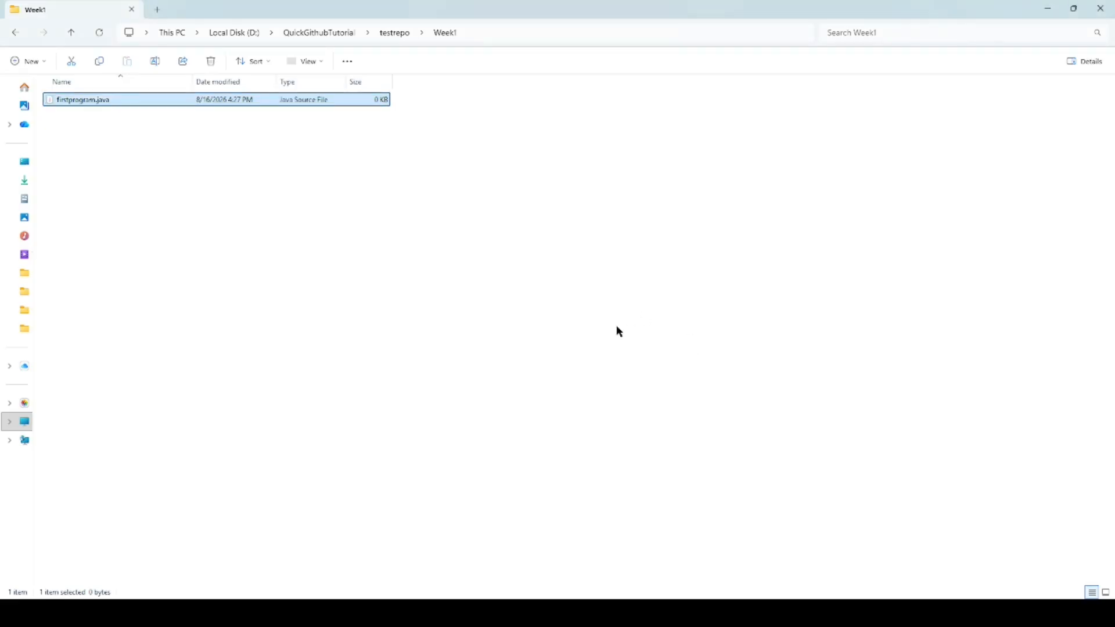
Step: Create an empty file named secondprogram.java inside the Week2 folder
click(396, 33)
double_click(70, 138)
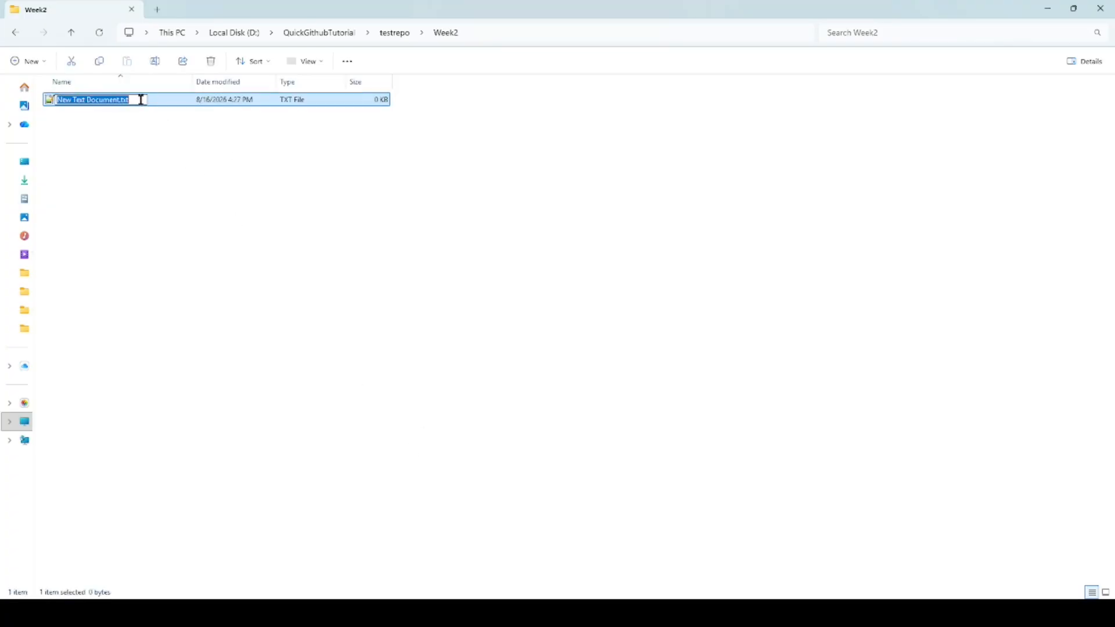
text(secondprogram.java)
key(Return)
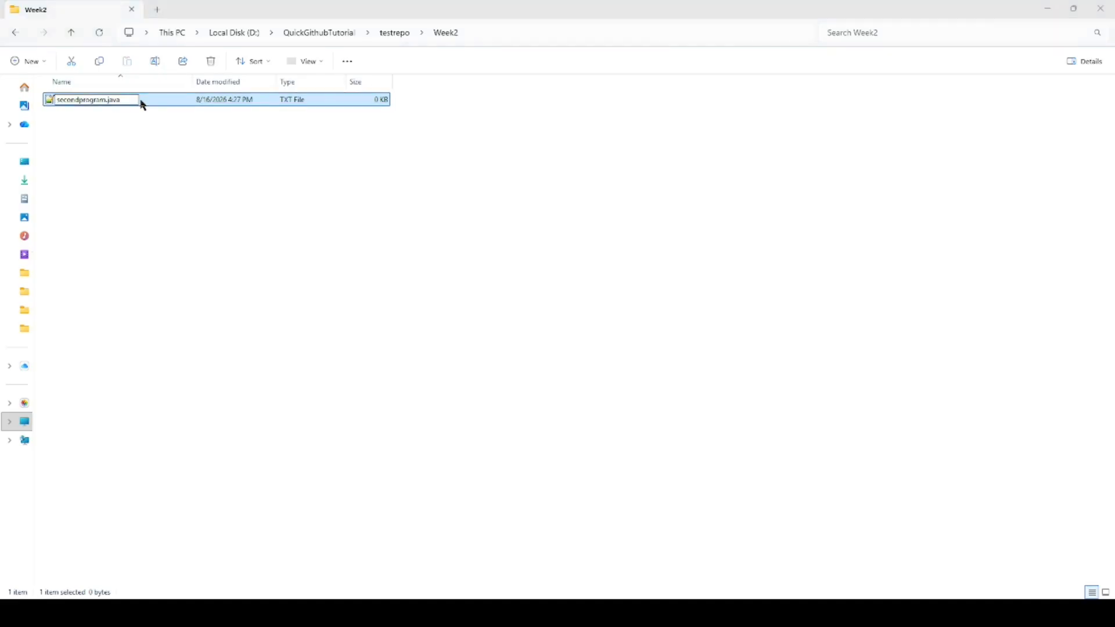
click(257, 364)
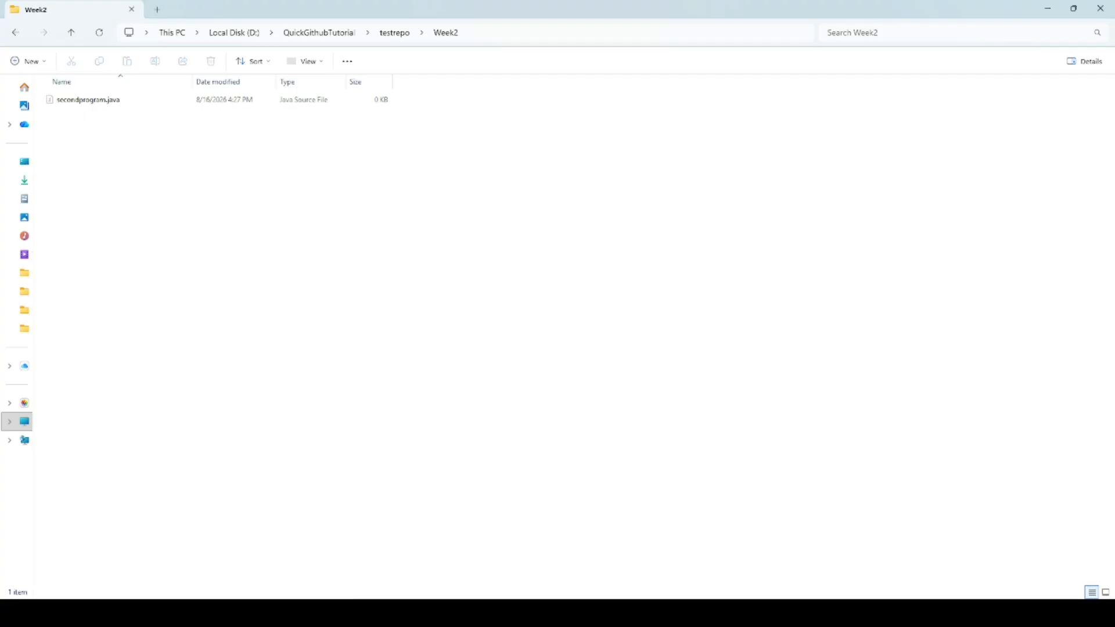
Step: In GitHub Desktop, commit both new Java files to main with the summary "created week1 and week2 programs." and push the commit to origin
key(alt+Tab)
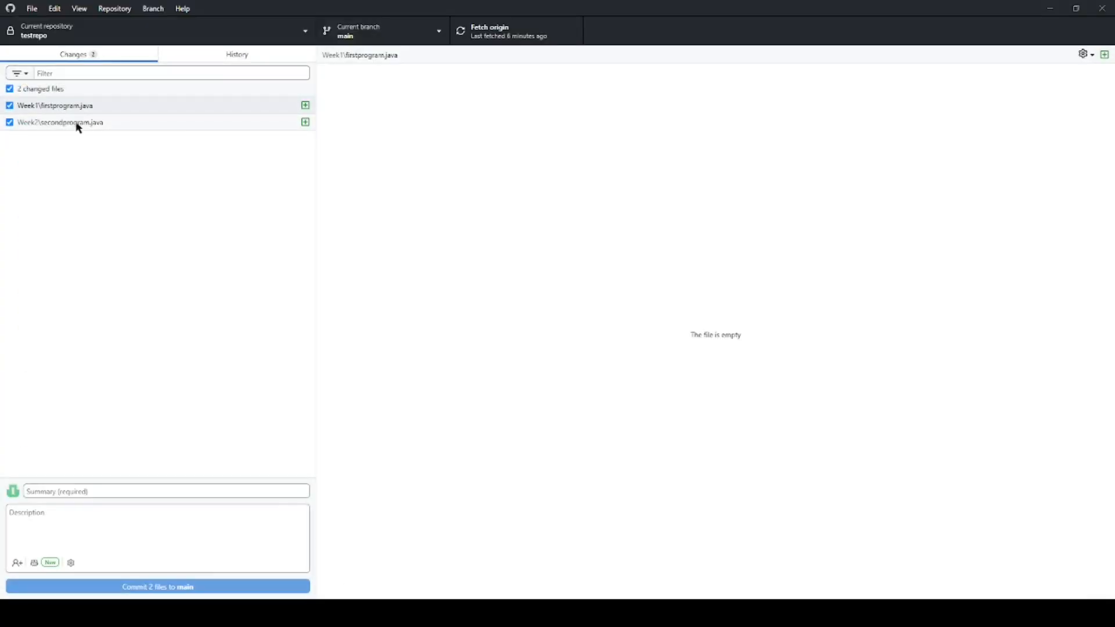
click(42, 493)
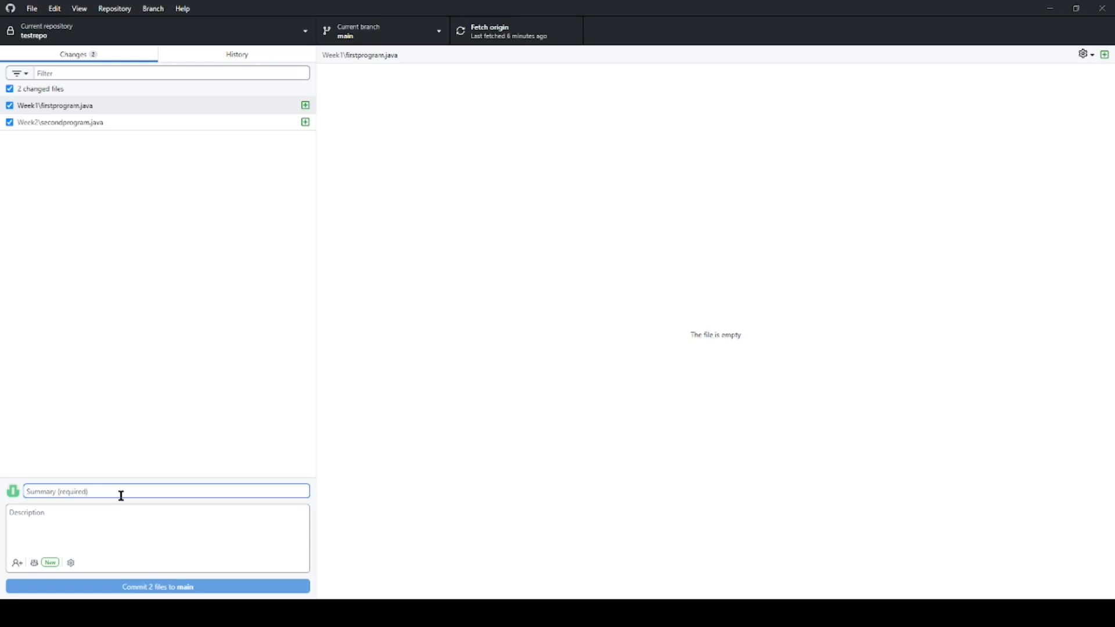
text(created)
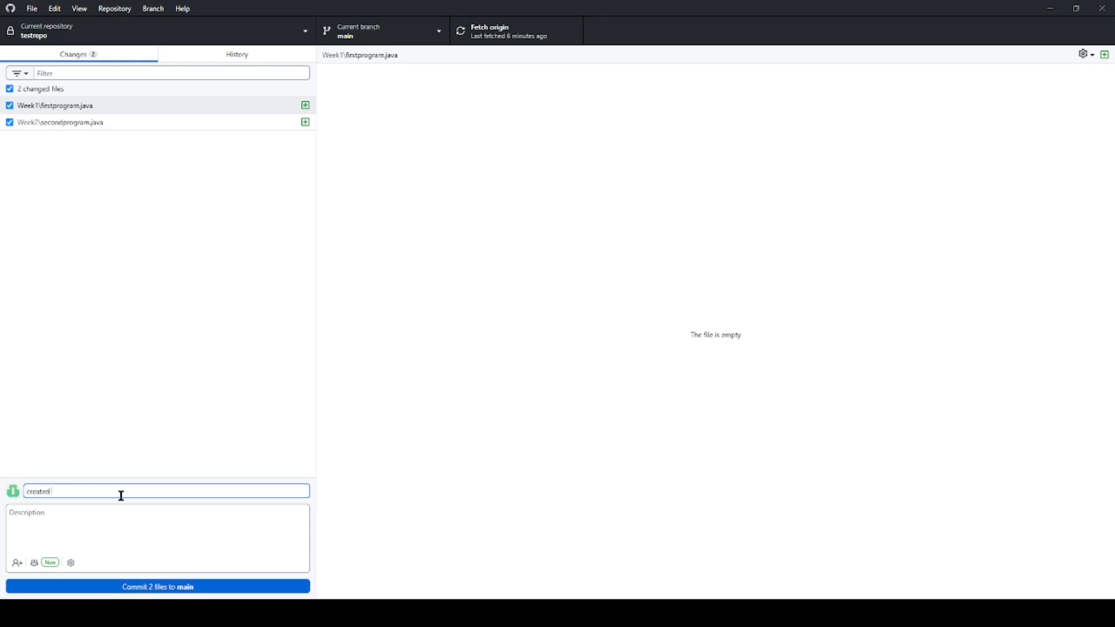
text( week1 and week2 programs)
click(137, 587)
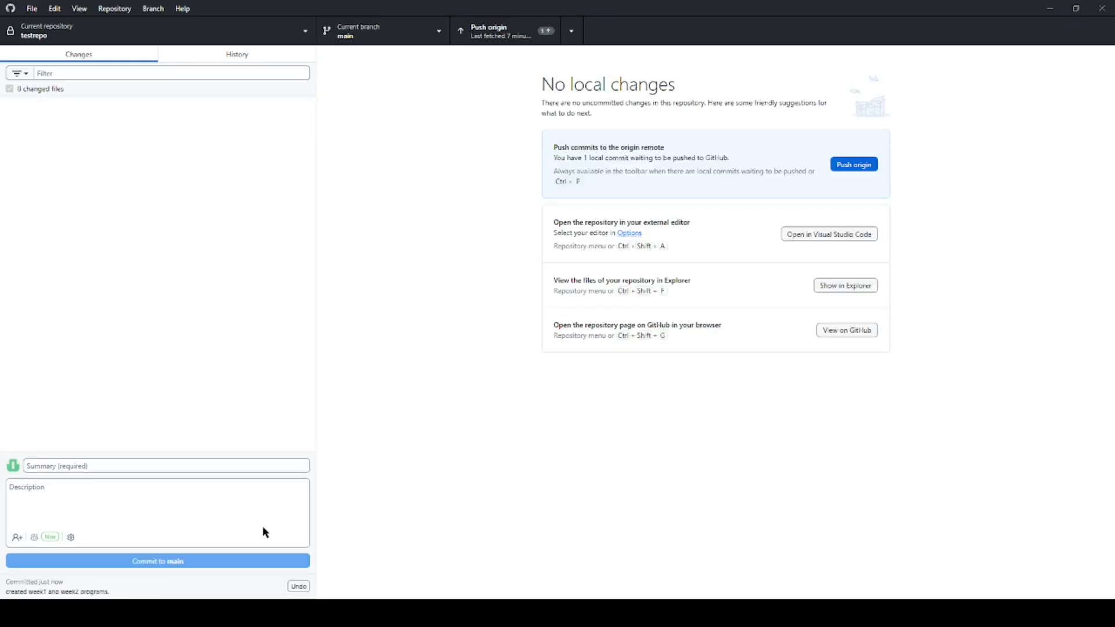
click(862, 168)
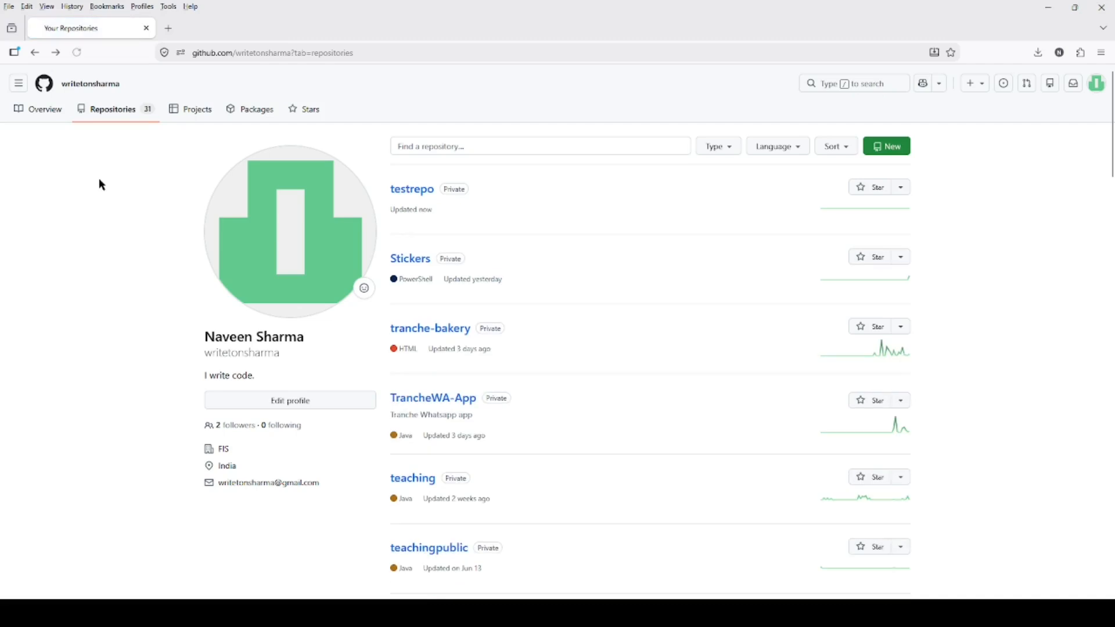
Step: Open the testrepo repository on GitHub and look through the contents of its Week1 and Week2 folders
click(419, 193)
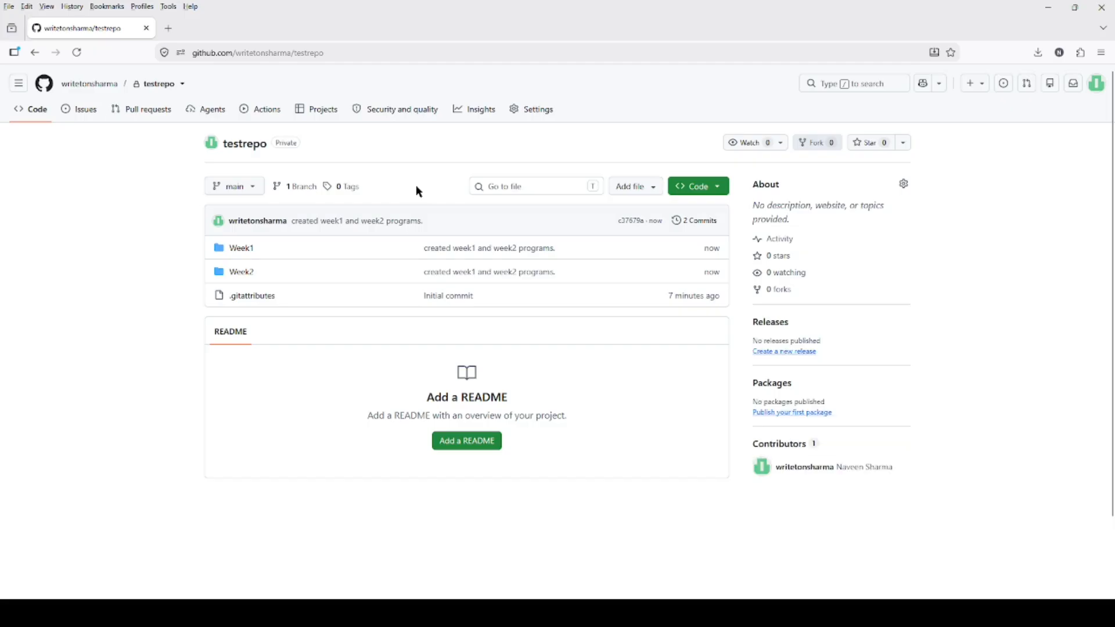
click(247, 251)
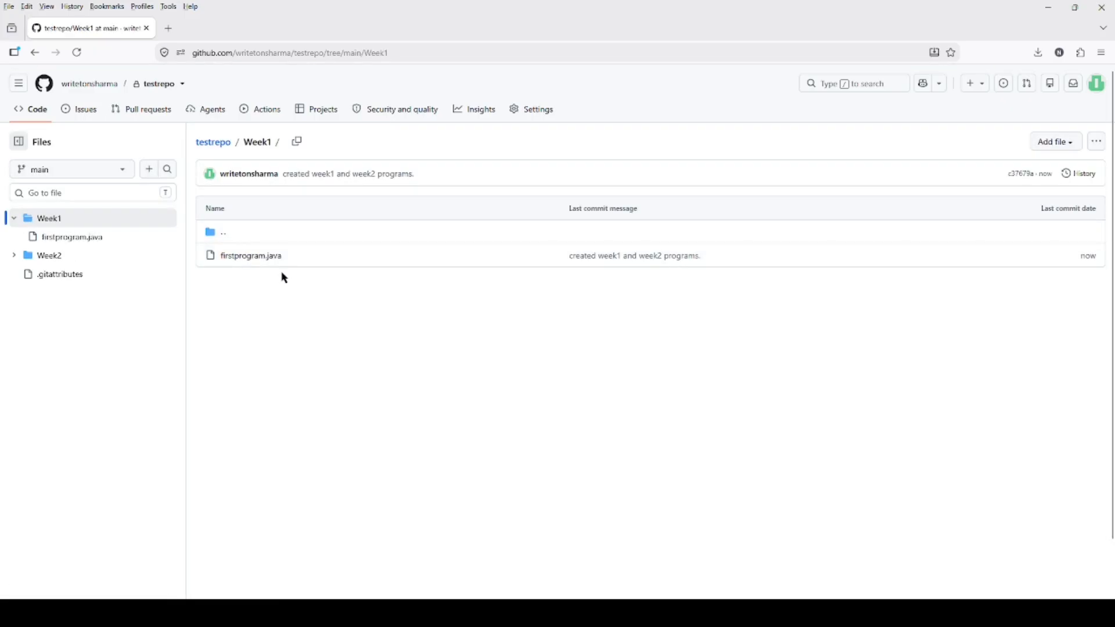
click(36, 53)
click(241, 272)
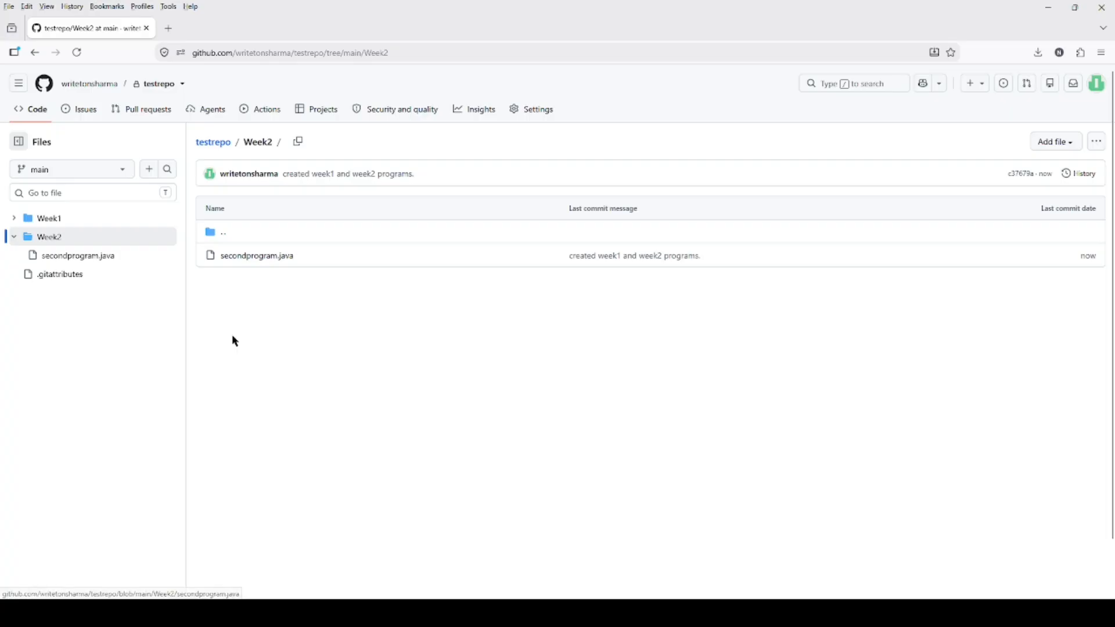
click(34, 53)
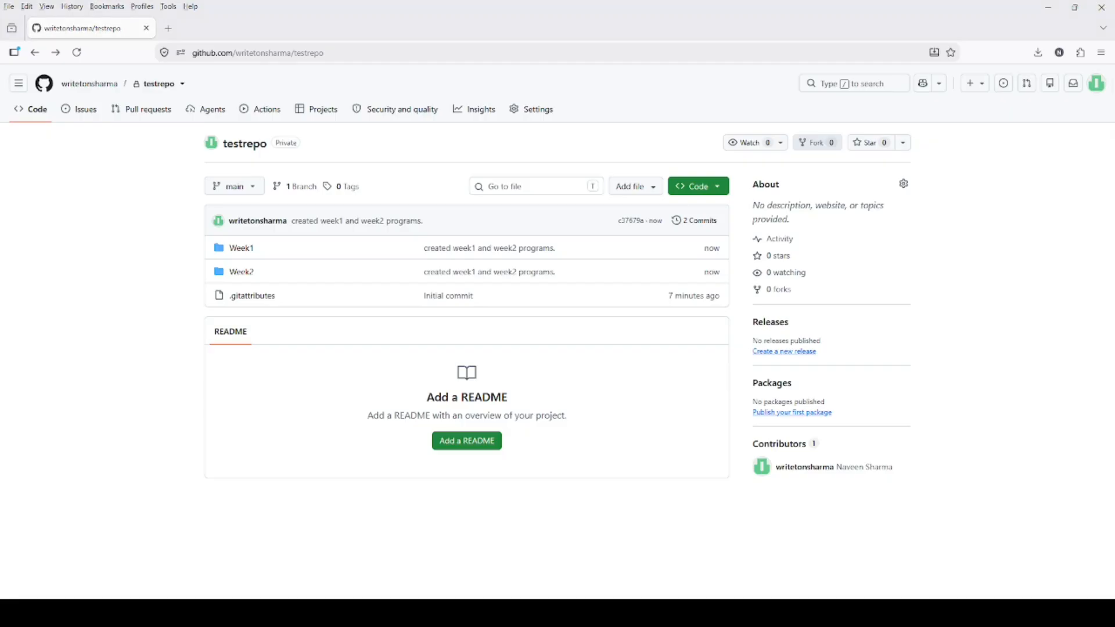
Step: In File Explorer, create an empty file named anotherprogram.java inside the Week2 folder of testrepo
key(alt+Tab)
double_click(71, 96)
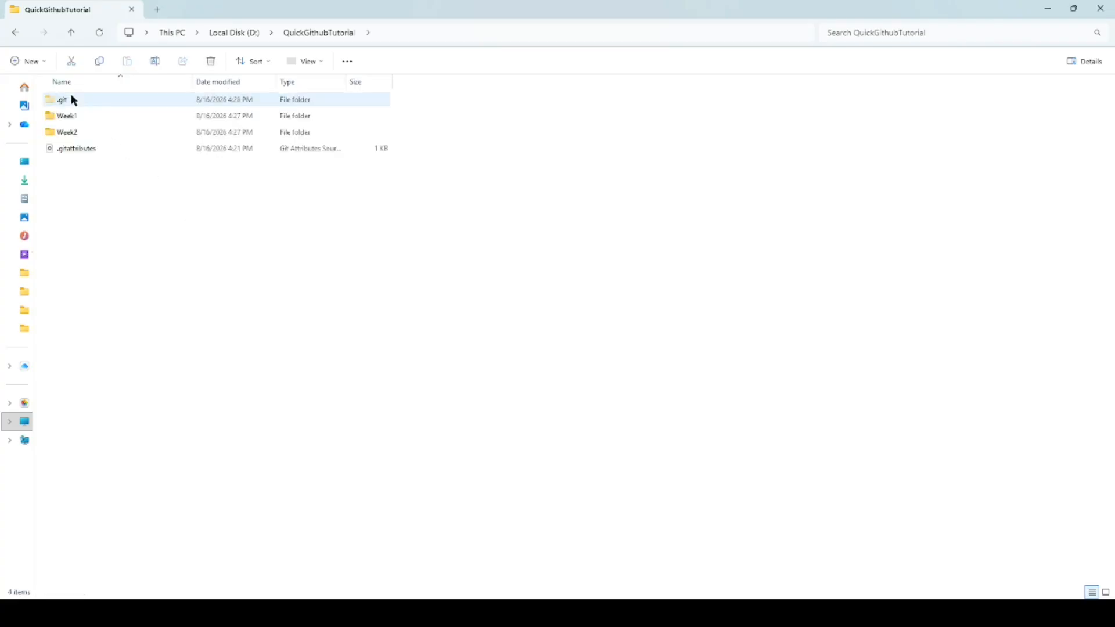
double_click(74, 136)
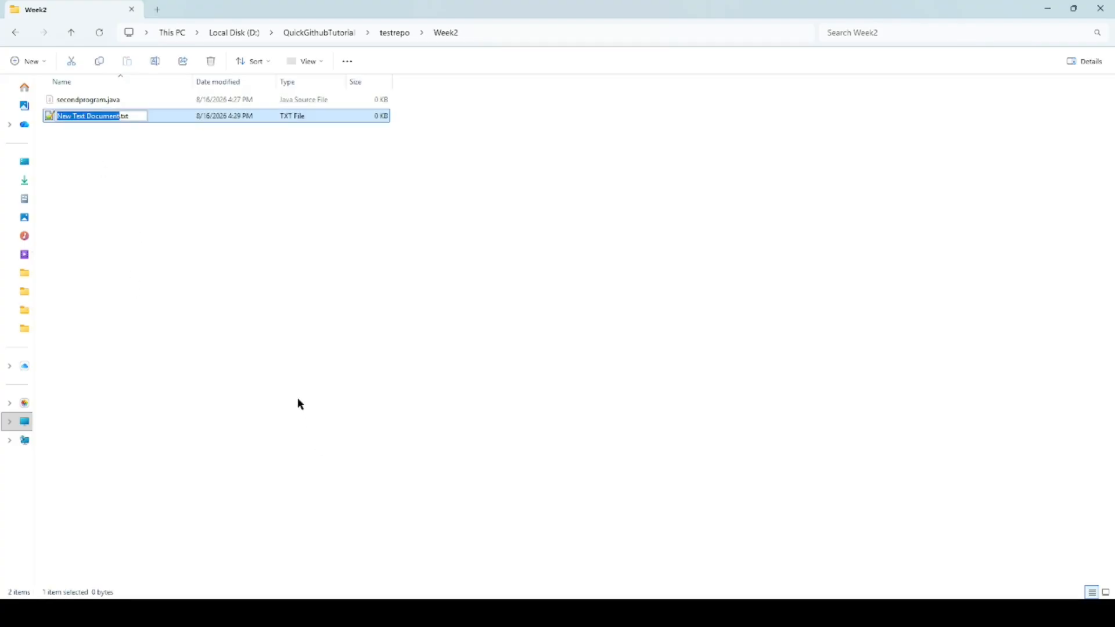
text(anotherprogra)
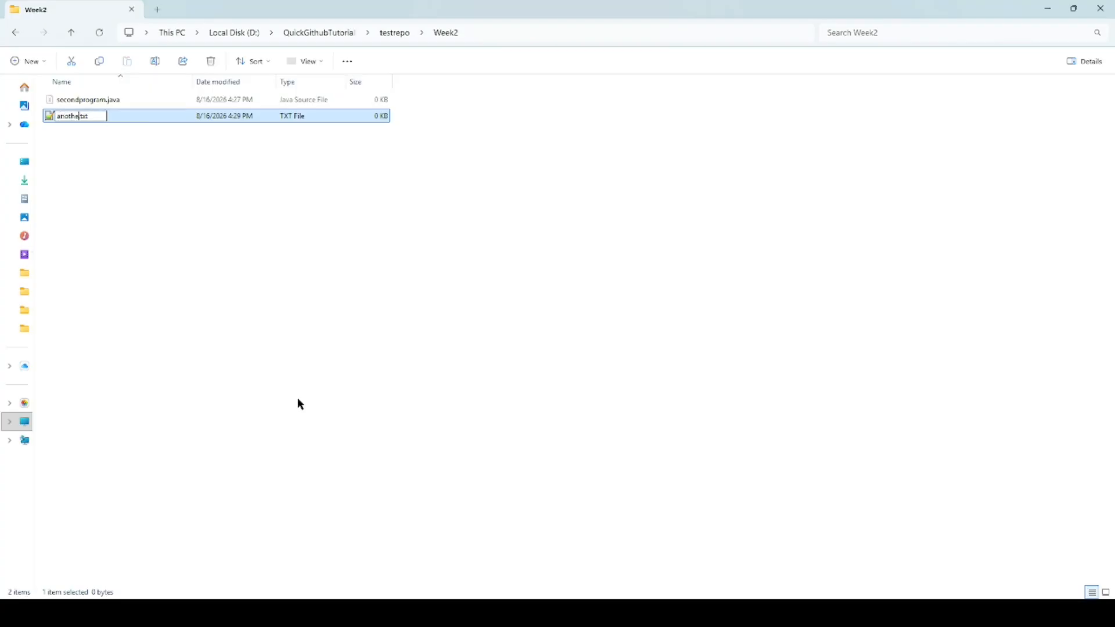
text(m.java)
key(BackSpace)
key(BackSpace)
text(va)
key(Delete)
key(Delete)
key(Delete)
key(Delete)
key(Return)
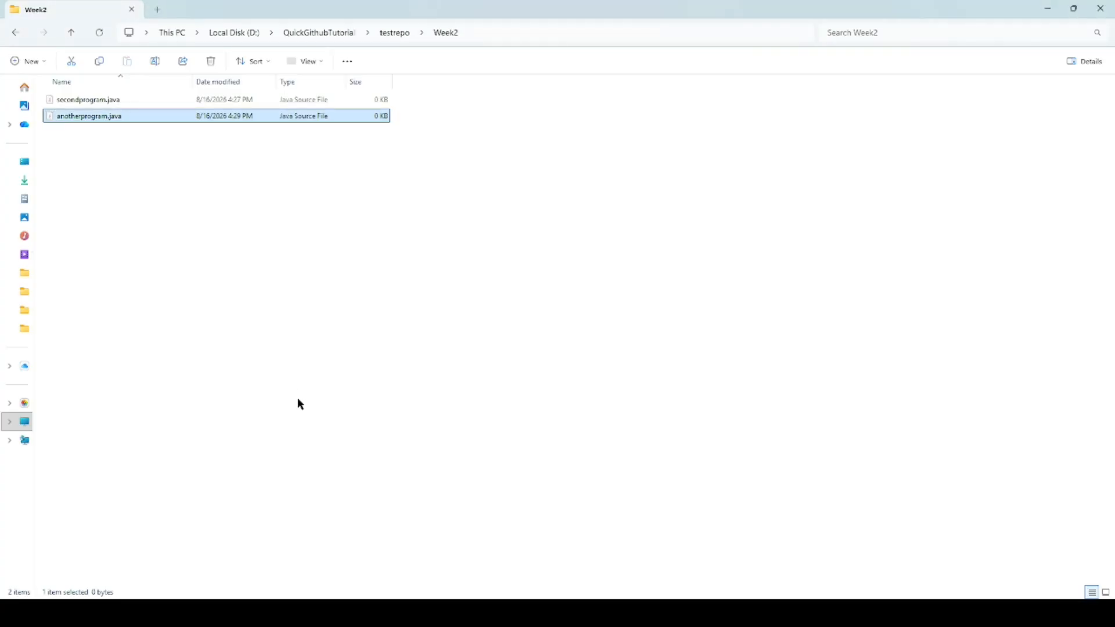
Step: In GitHub Desktop, commit the new anotherprogram.java to main with the summary "c" and push the commit to origin
key(alt+Tab)
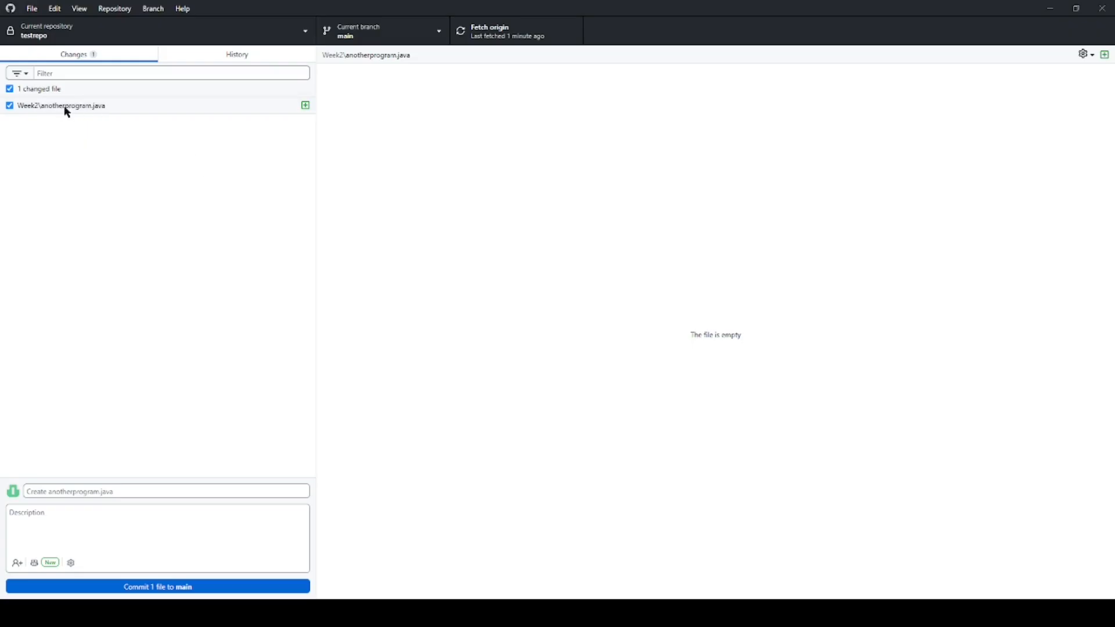
click(80, 493)
text(c)
click(130, 588)
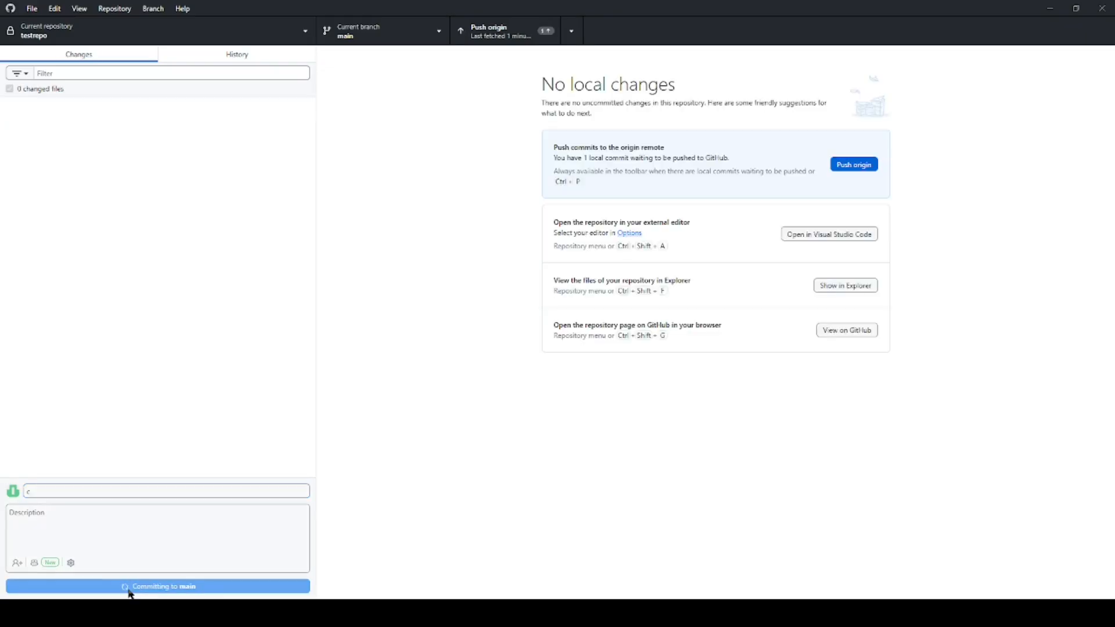
click(875, 166)
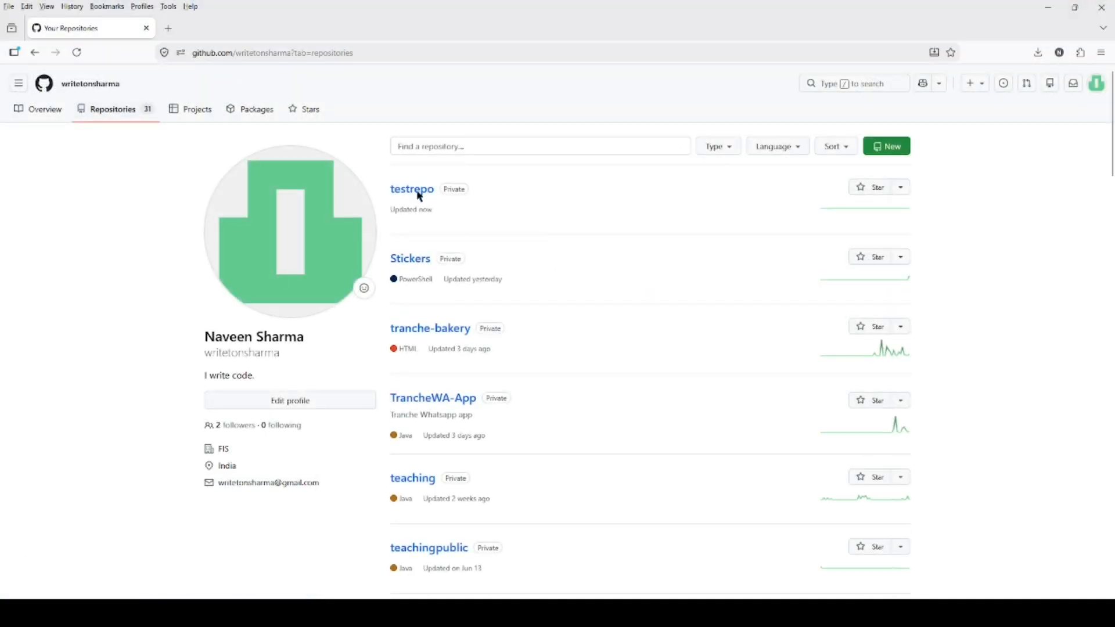
Step: In the browser, open testrepo on GitHub and view the files in its Week2 folder
click(407, 190)
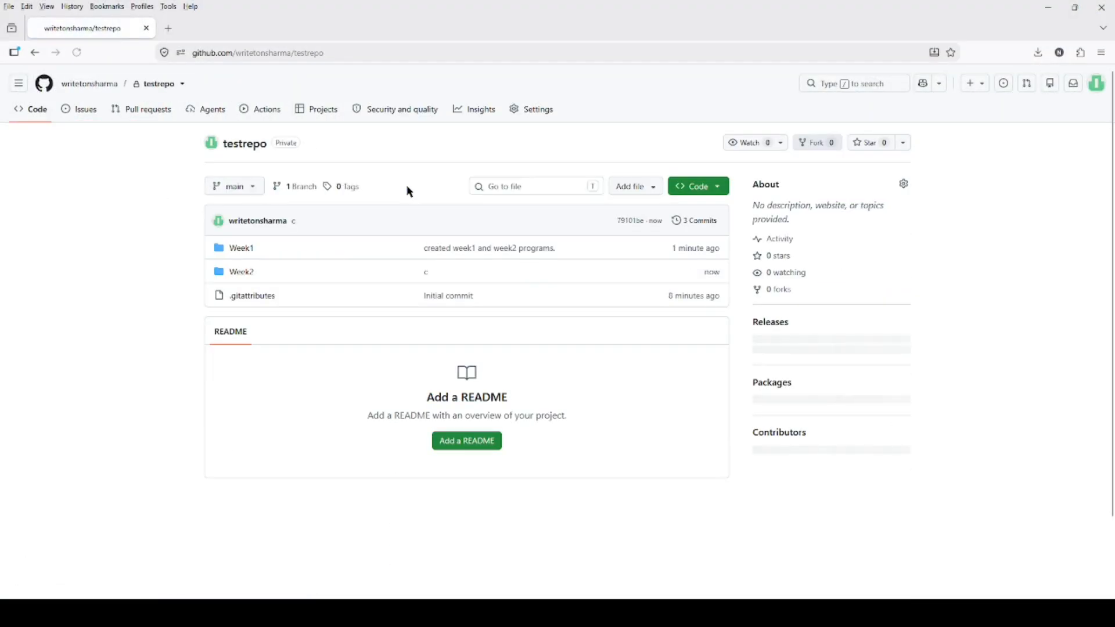
click(244, 278)
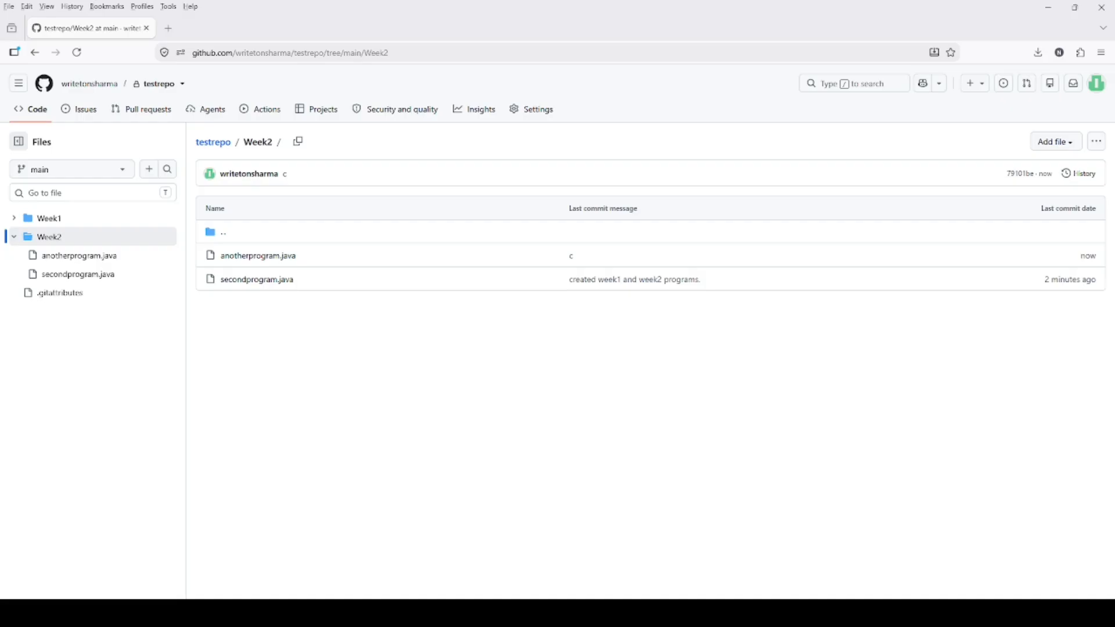
Step: In GitHub Desktop, commit the edited anotherprogram.java with its Scanner import to main, using the summary "c", and push it to origin
key(alt+Tab)
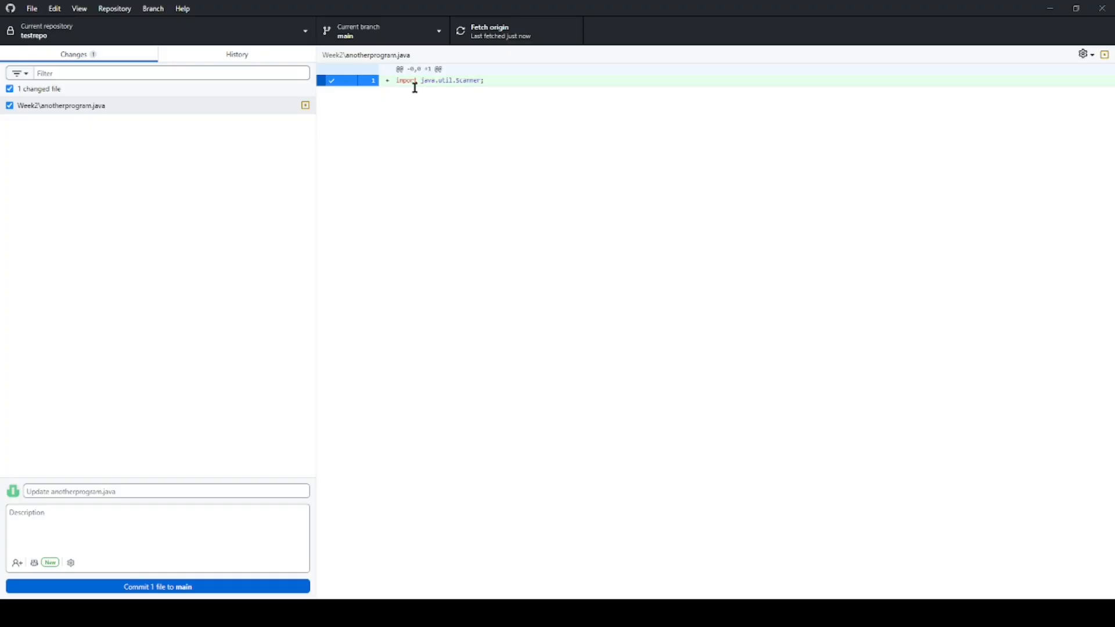
click(85, 492)
text(c)
click(108, 588)
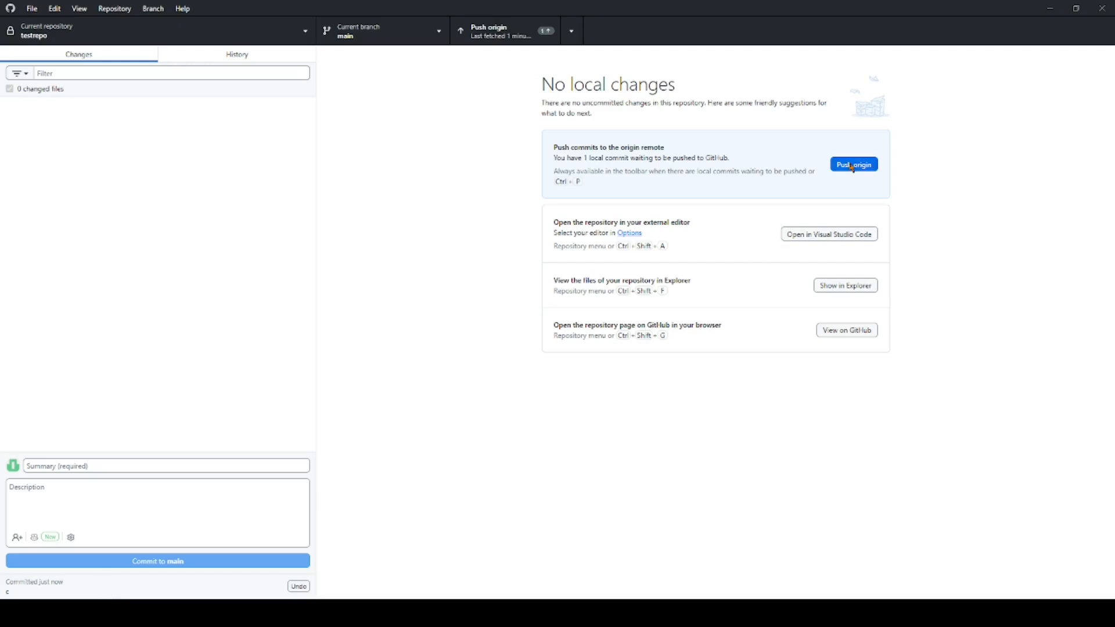
click(853, 169)
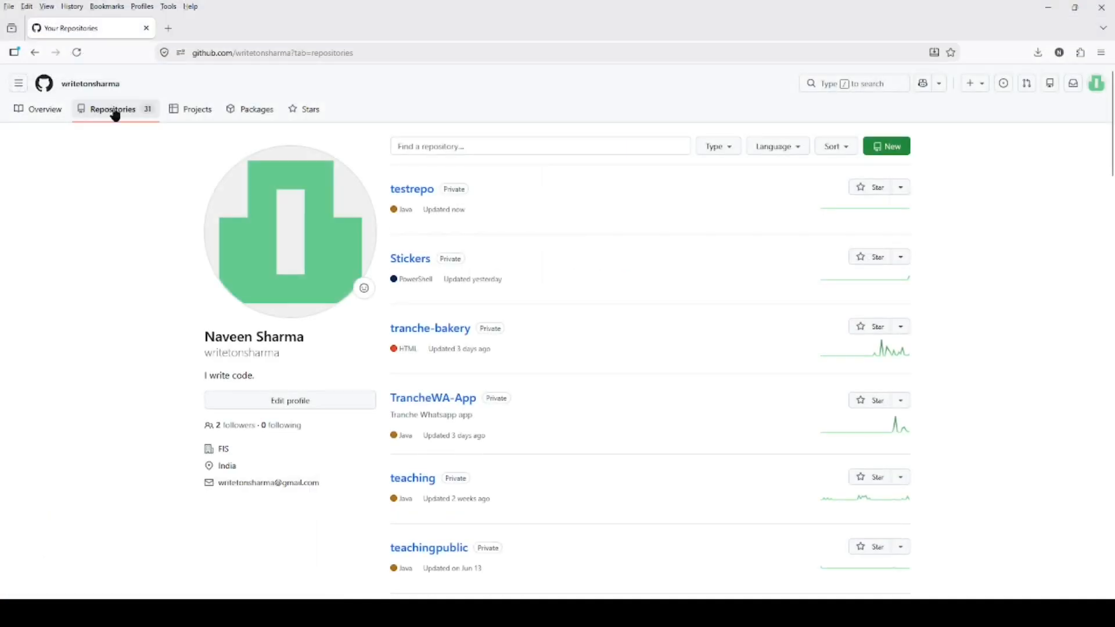
Step: On GitHub, examine the code of anotherprogram.java in the Week2 folder of testrepo, and return to the repository's main page
click(411, 194)
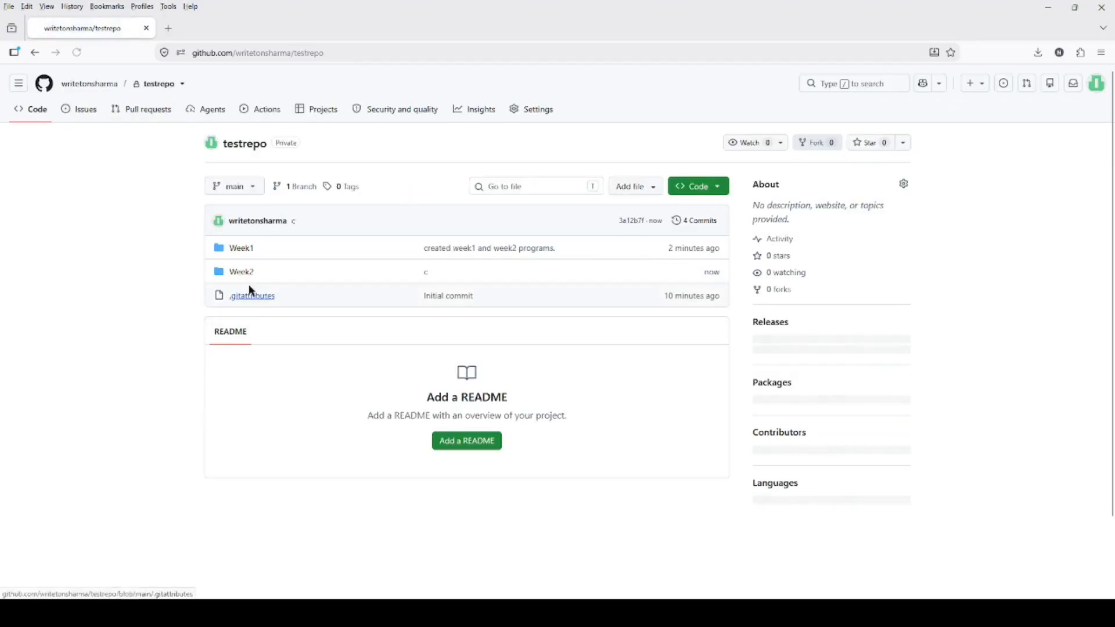
click(247, 275)
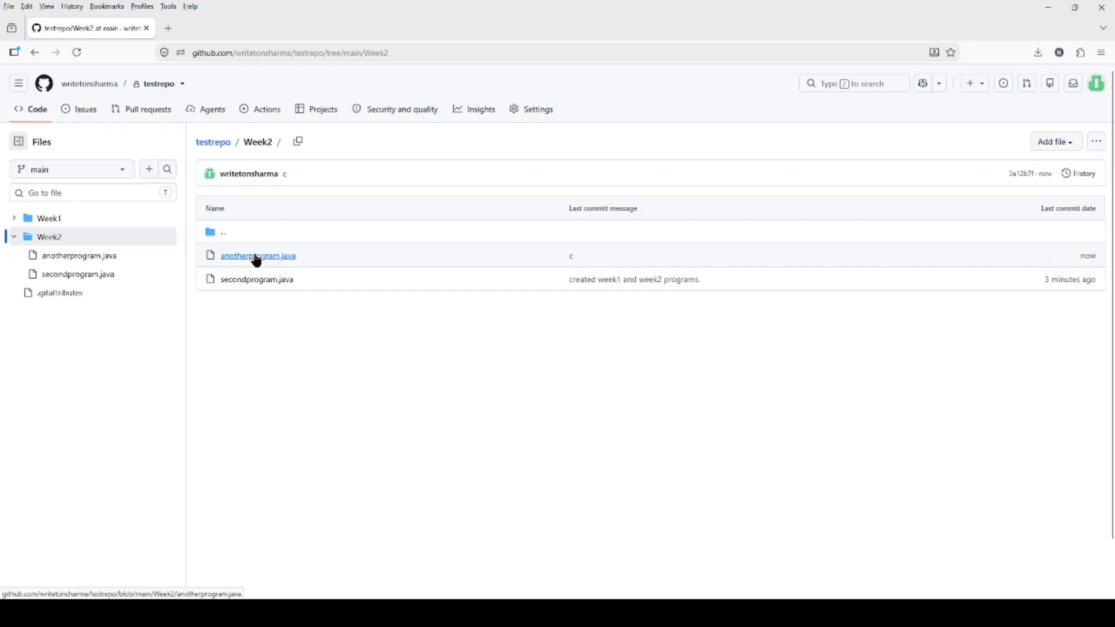
click(257, 258)
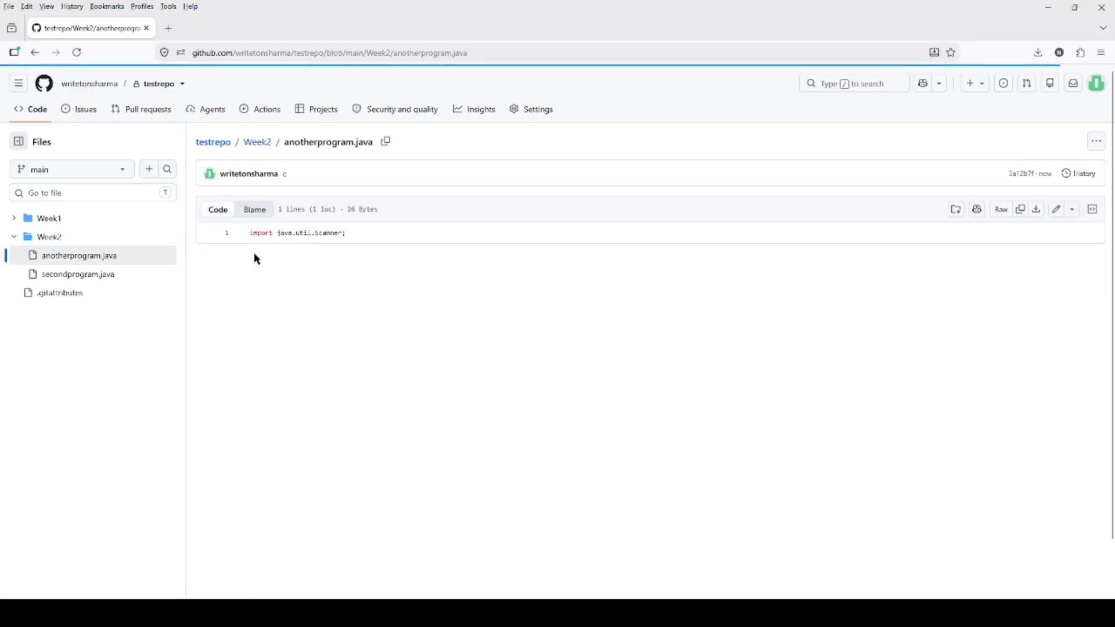
drag(250, 232, 417, 233)
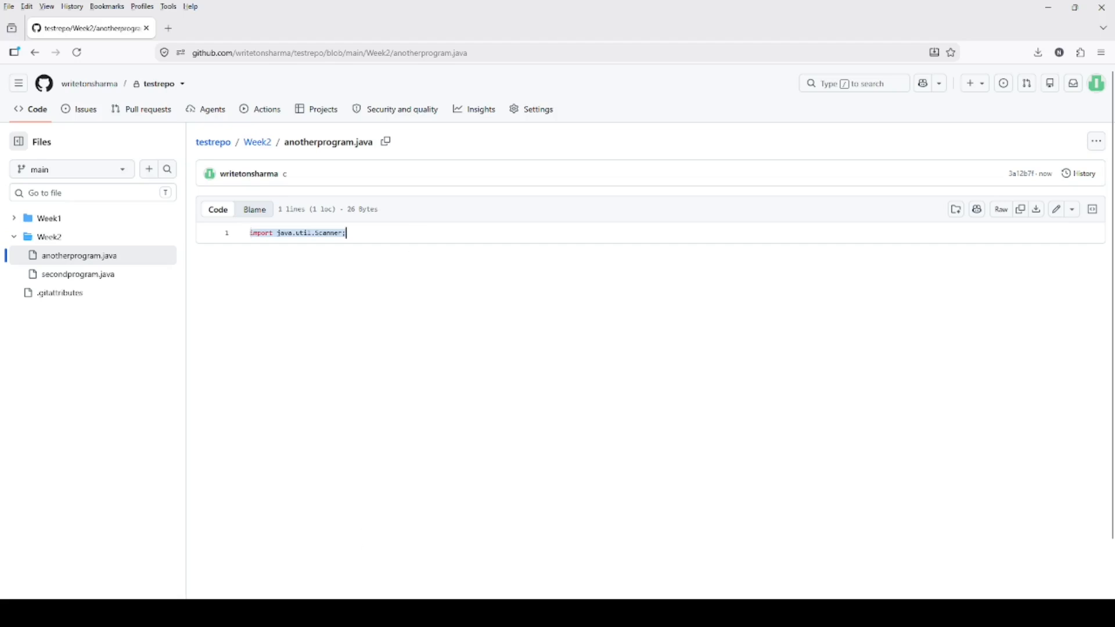
key(alt+Tab)
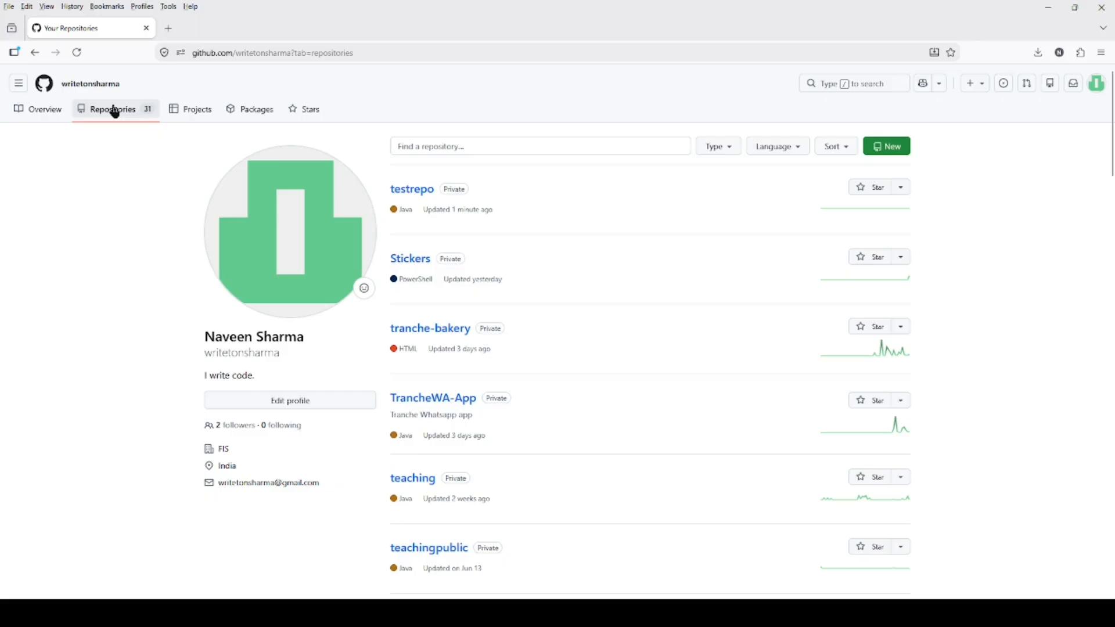
click(402, 190)
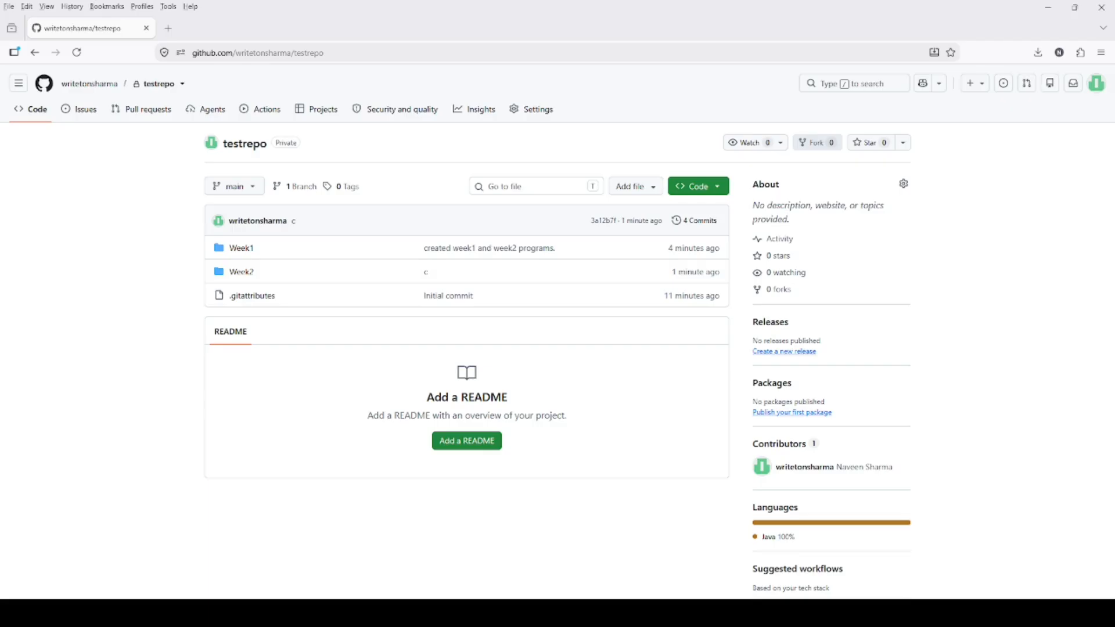
Step: In File Explorer, open the local testrepo folder and rename its Week2 folder to Week2Work
key(alt+Tab)
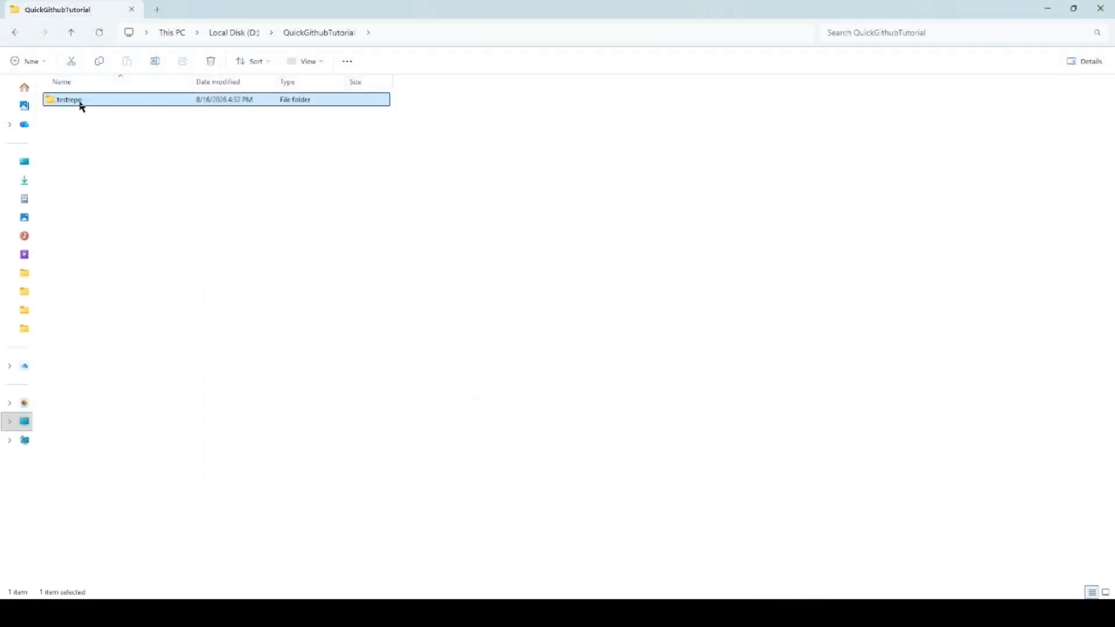
double_click(79, 102)
click(82, 133)
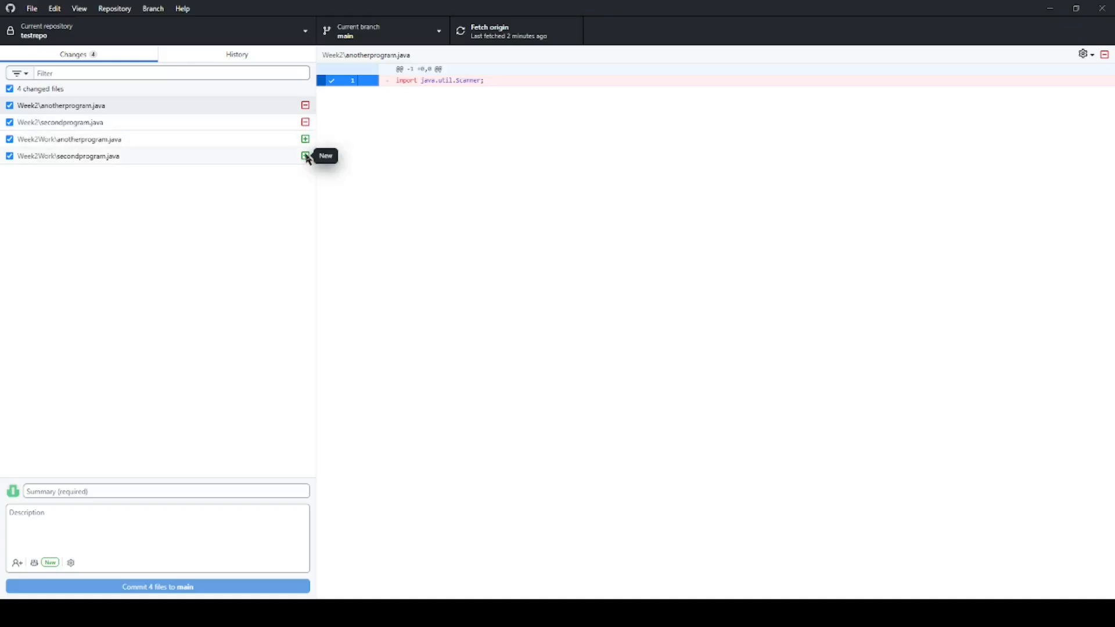
Step: In GitHub Desktop, commit the folder rename's changed files to main with the summary "c" and push the commit to origin
click(61, 492)
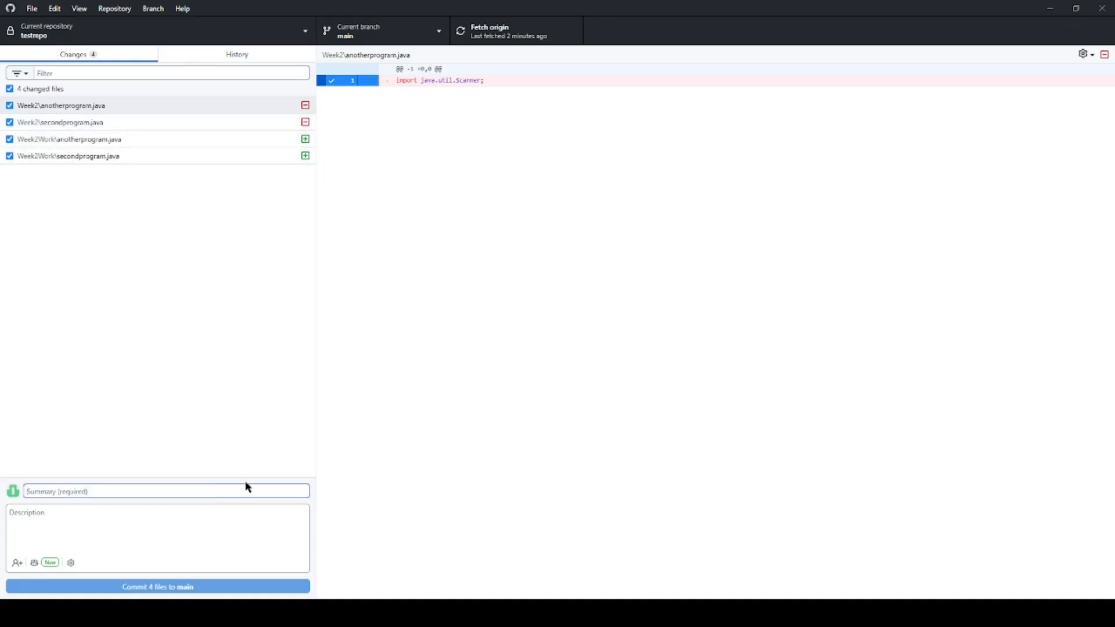
text(c)
click(180, 588)
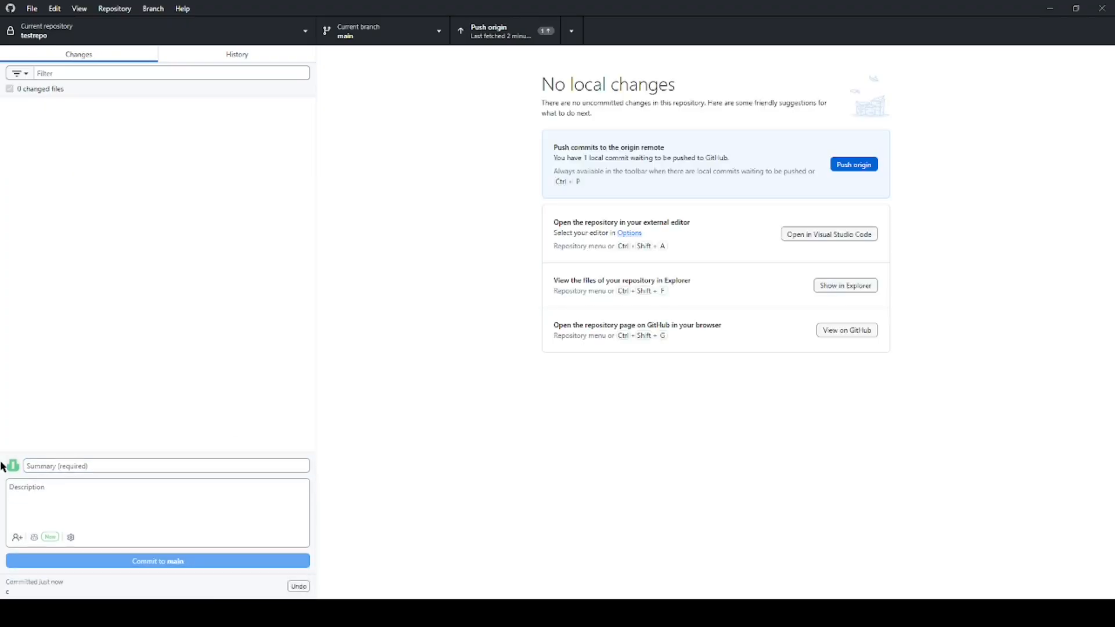
click(855, 165)
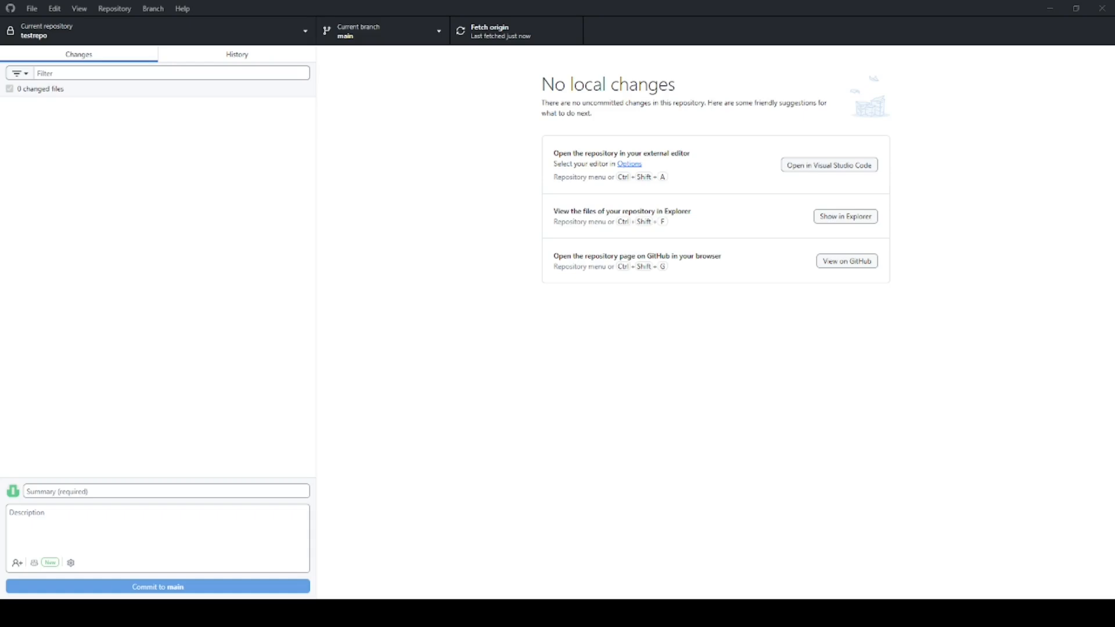
Step: In the browser, open testrepo on GitHub and check the name of the renamed Week2Work folder
key(alt+Tab)
click(417, 191)
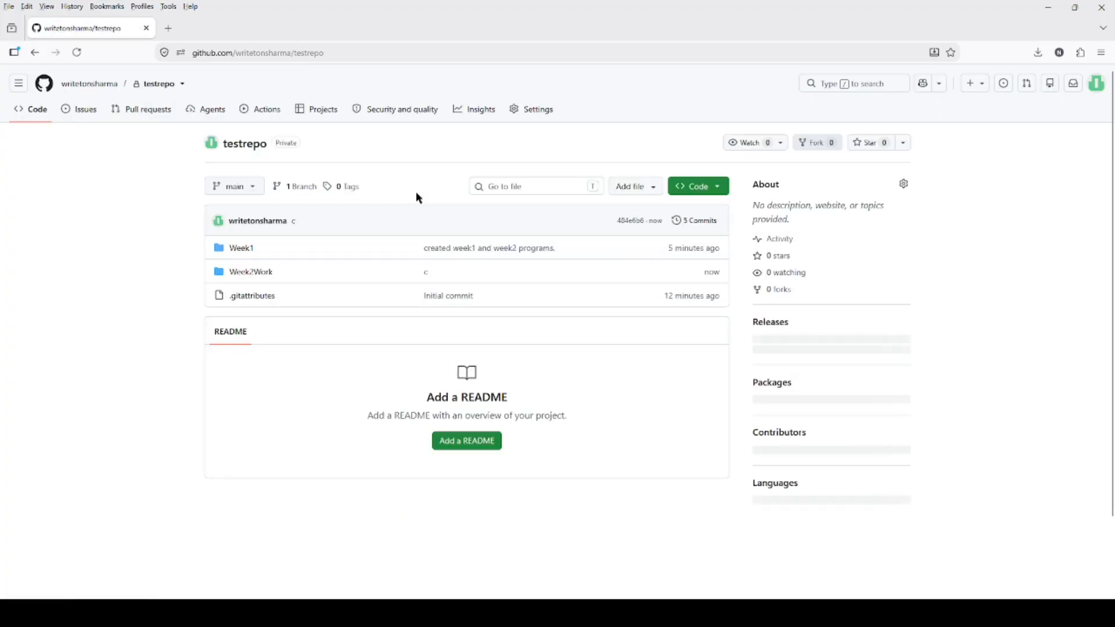
drag(291, 272, 229, 273)
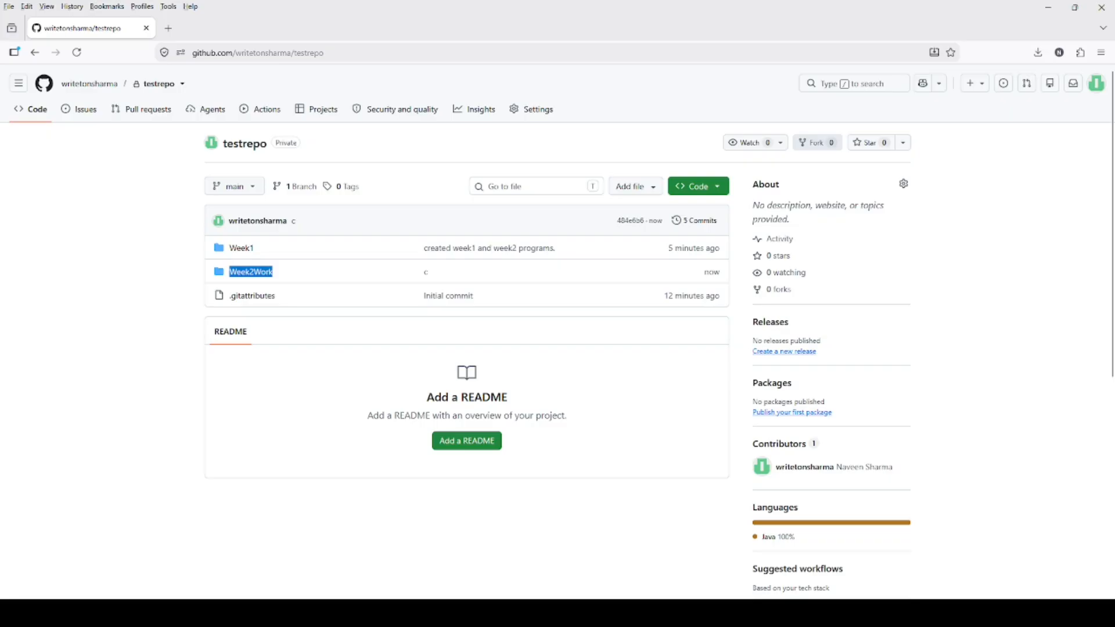
Step: In File Explorer, create an empty file named file1.java directly inside the testrepo folder
key(alt+Tab)
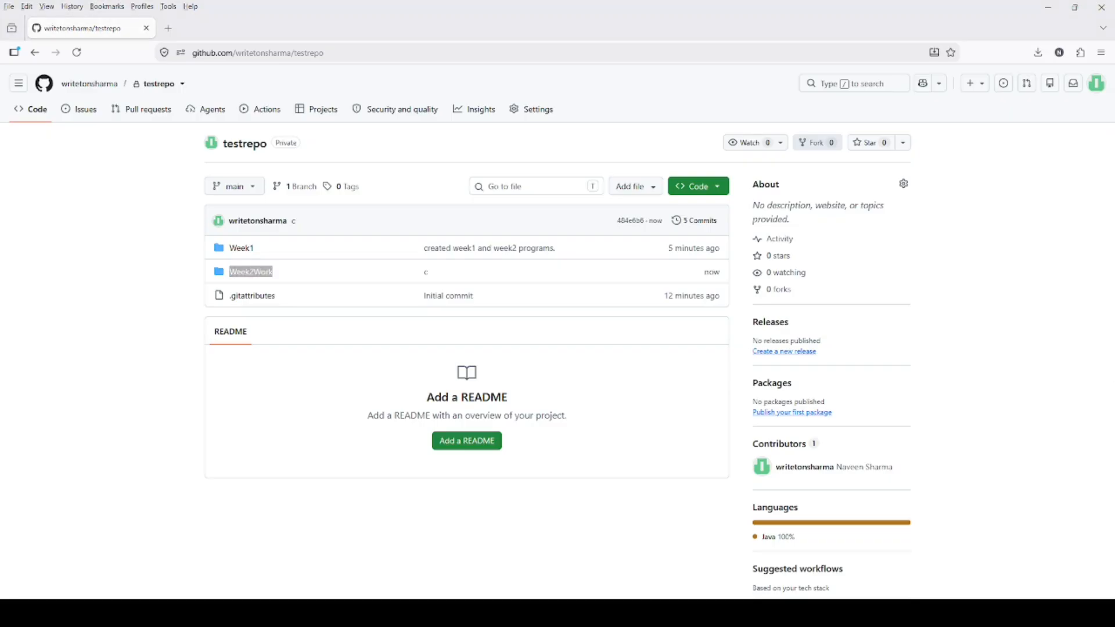
double_click(78, 105)
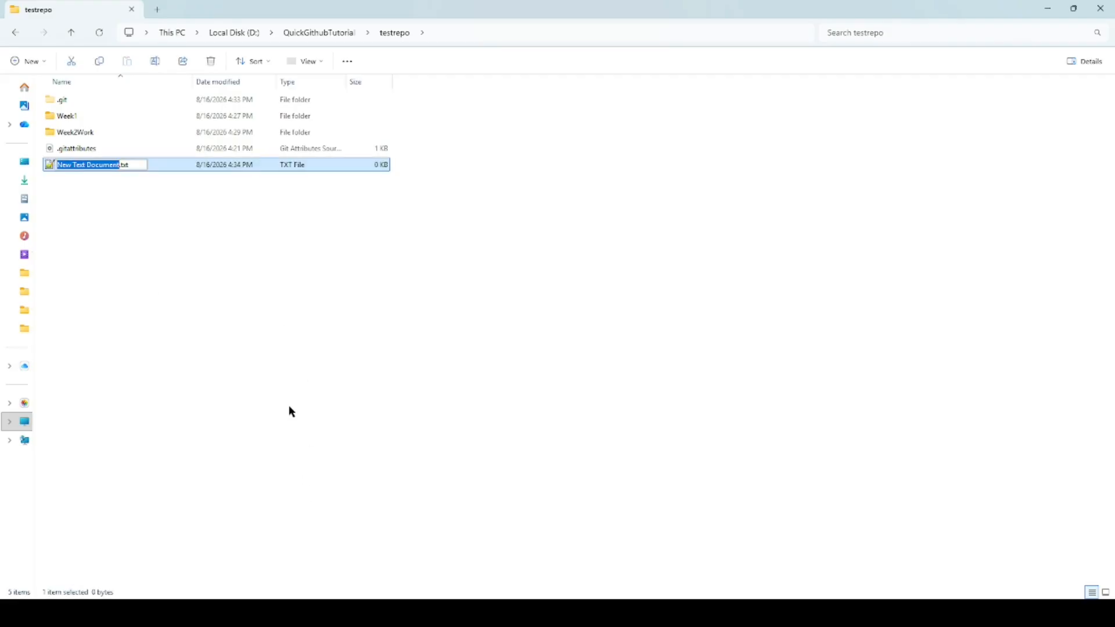
text(file1.jav)
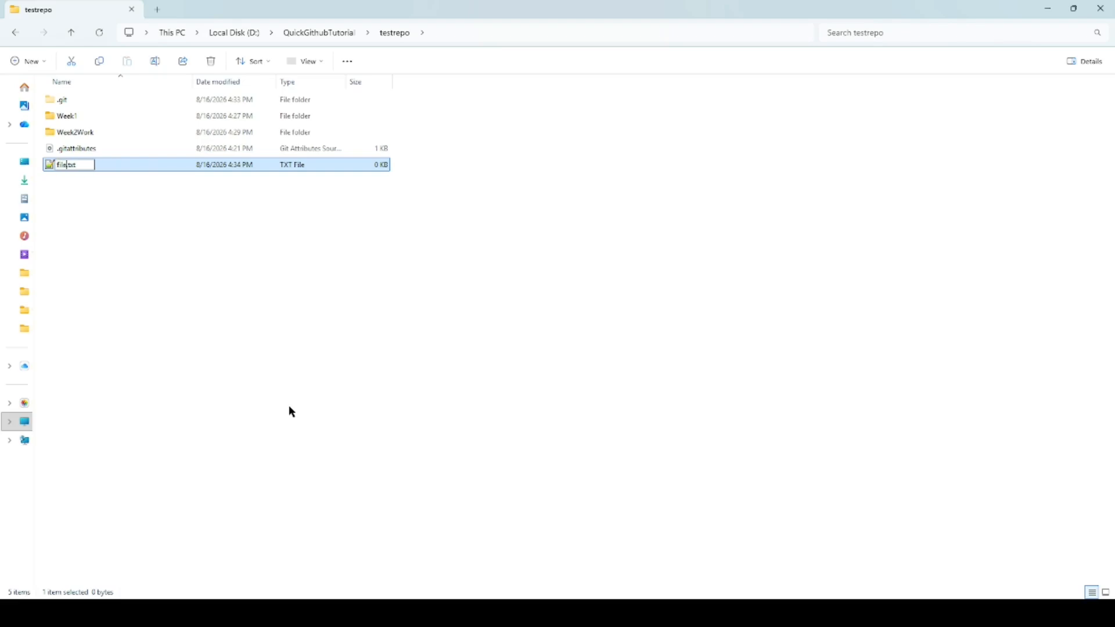
text(a)
key(shift+End)
key(Delete)
key(Return)
key(Return)
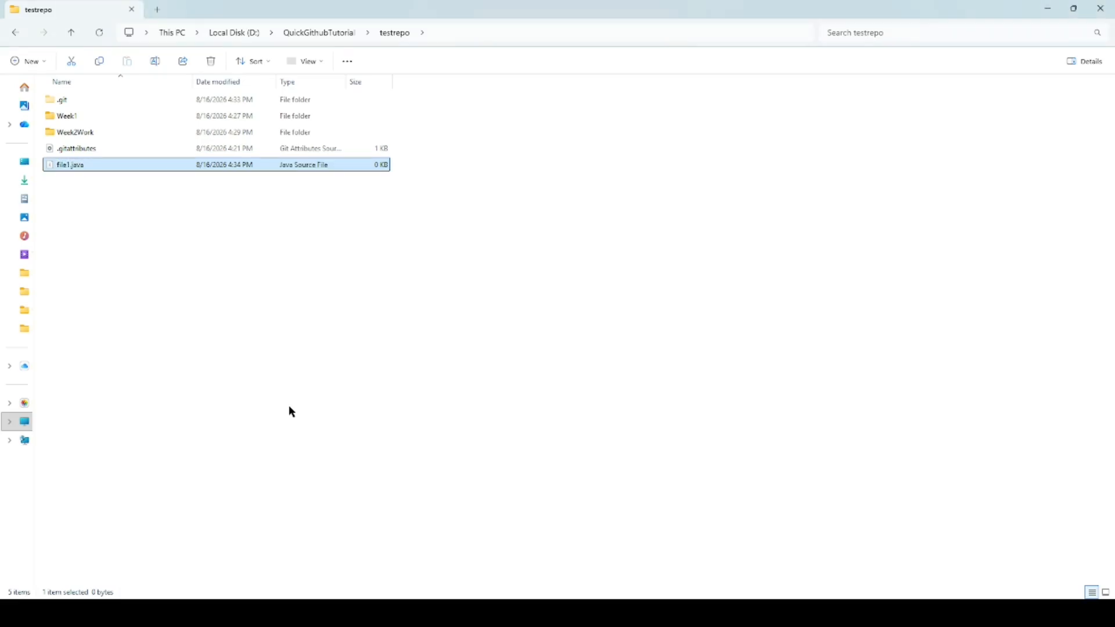
Step: Create a second empty file named file2.java directly inside the testrepo folder
click(160, 227)
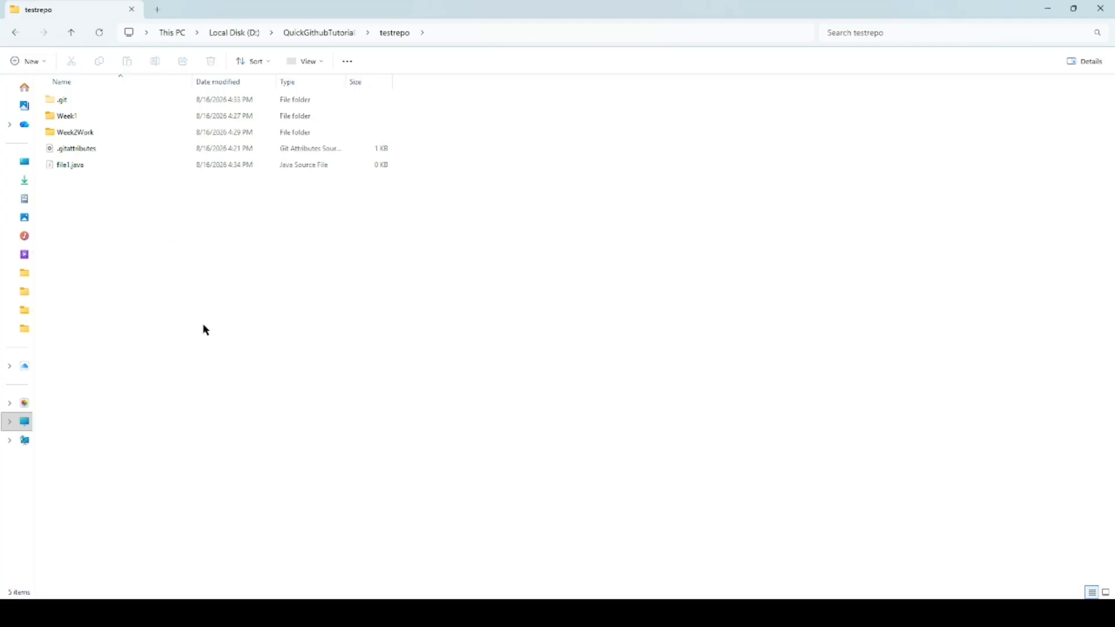
click(370, 506)
text(file2)
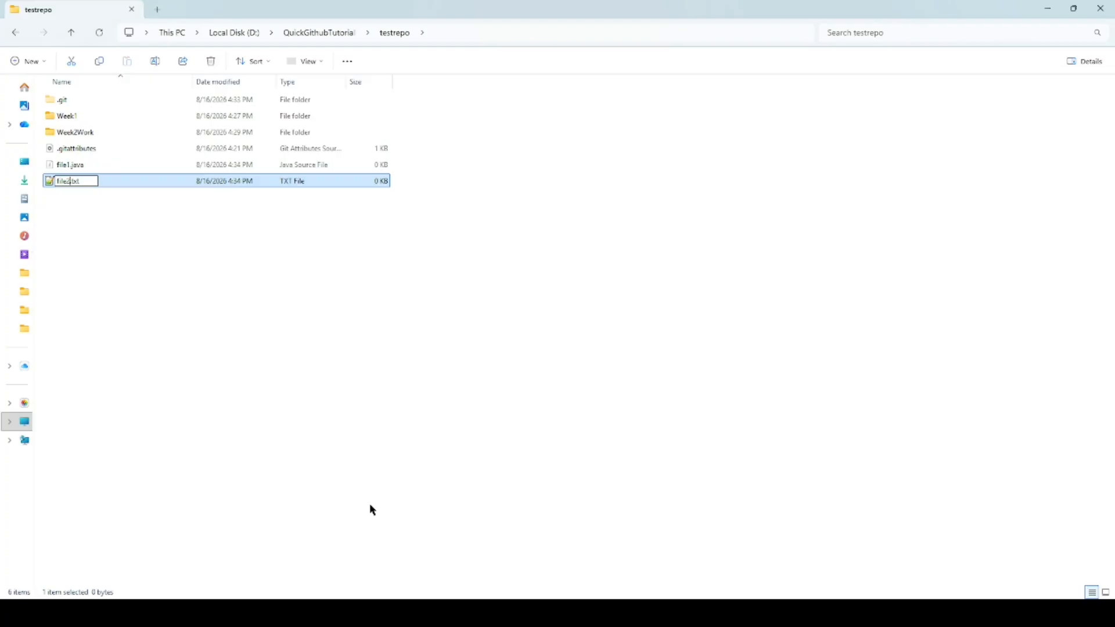
text(.java)
key(shift+End)
key(Delete)
key(Return)
key(Return)
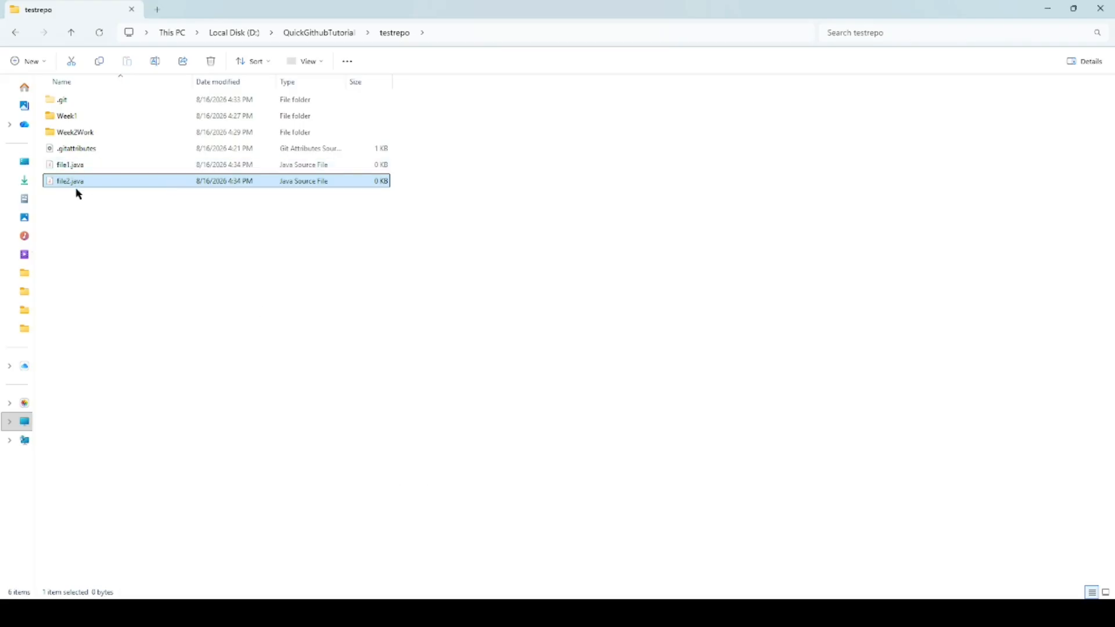
Step: Move file1.java into the Week1 folder
click(77, 166)
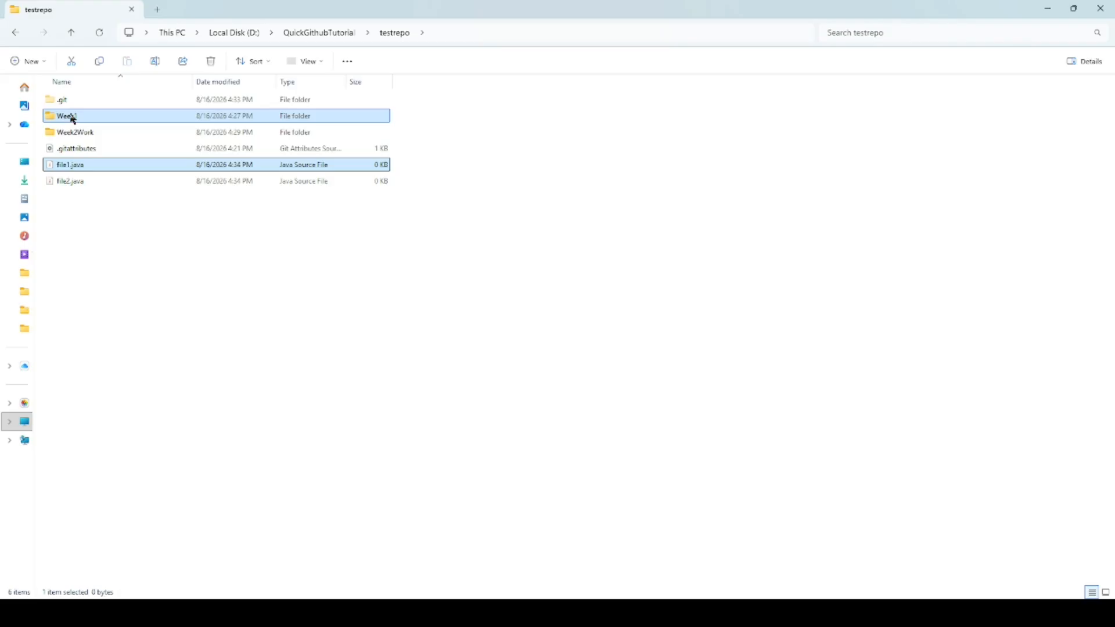
key(Delete)
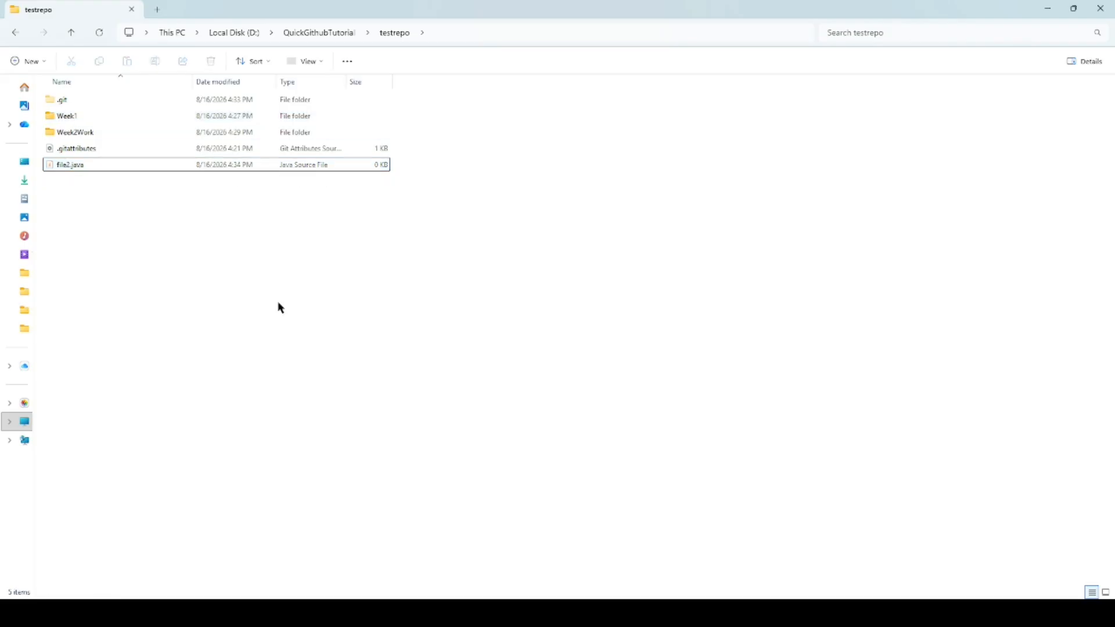
Step: Create a folder named week3 inside testrepo and move file2.java into it
click(71, 167)
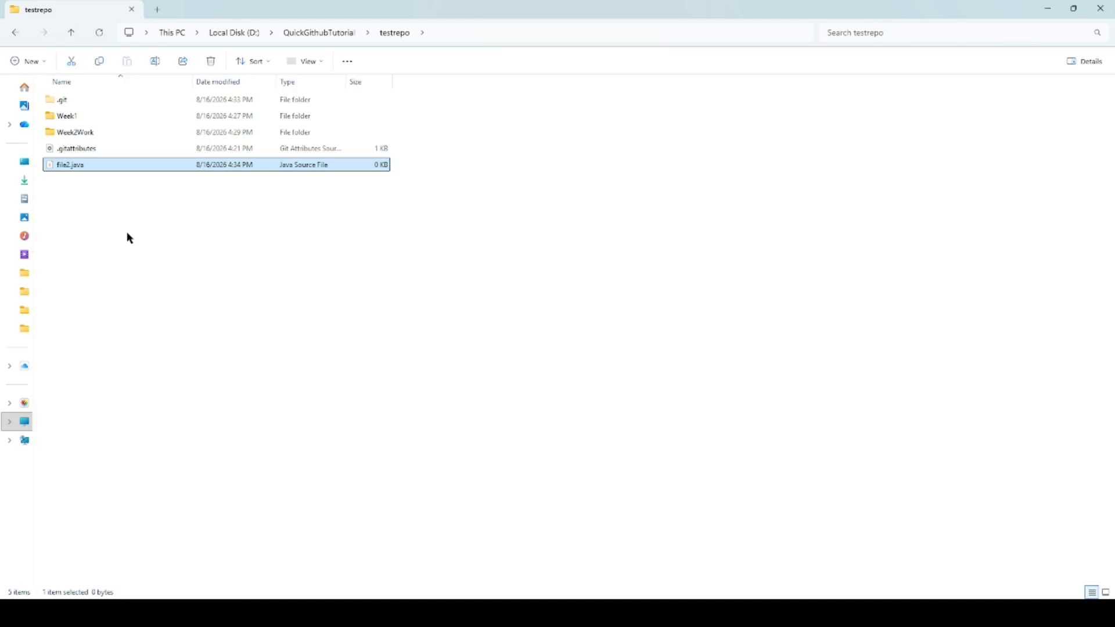
click(113, 207)
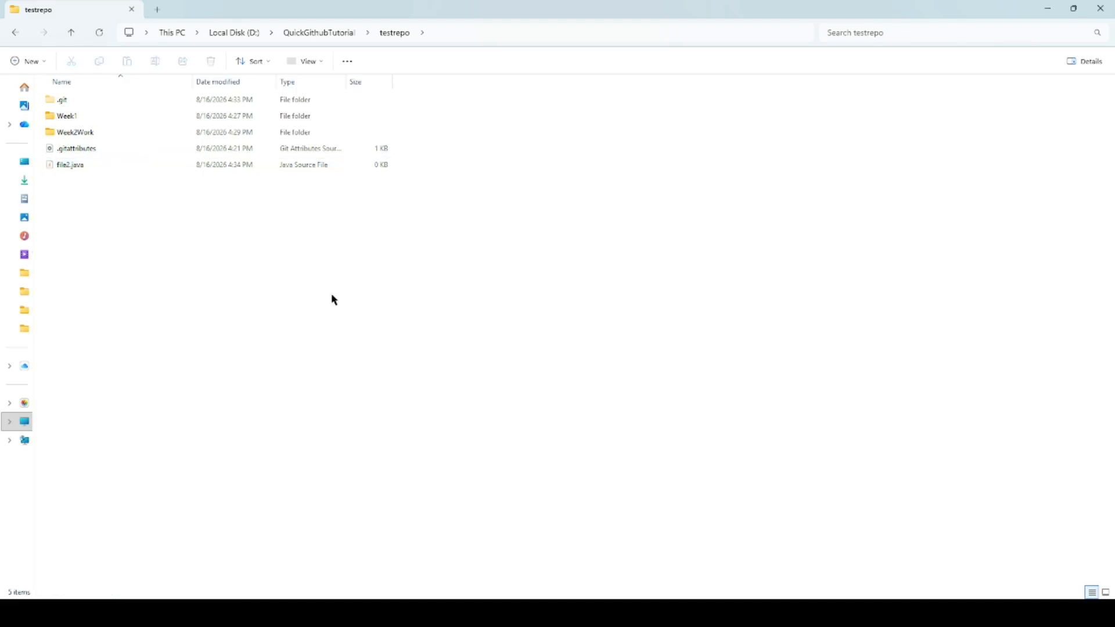
key(ctrl+shift+n)
text(week3)
key(Return)
click(72, 165)
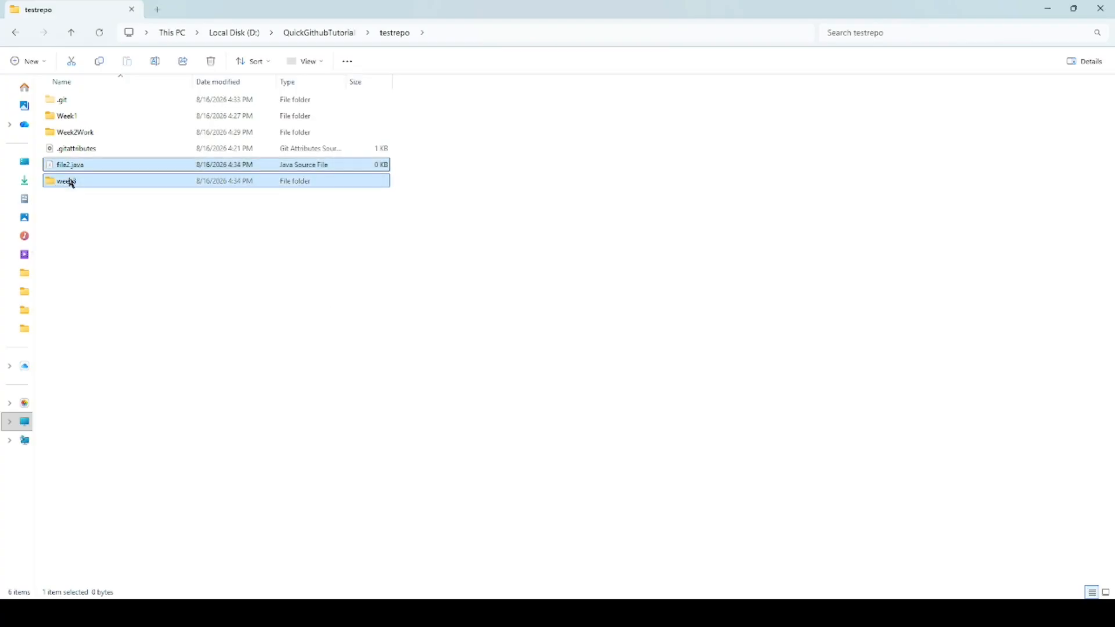
drag(72, 164, 69, 180)
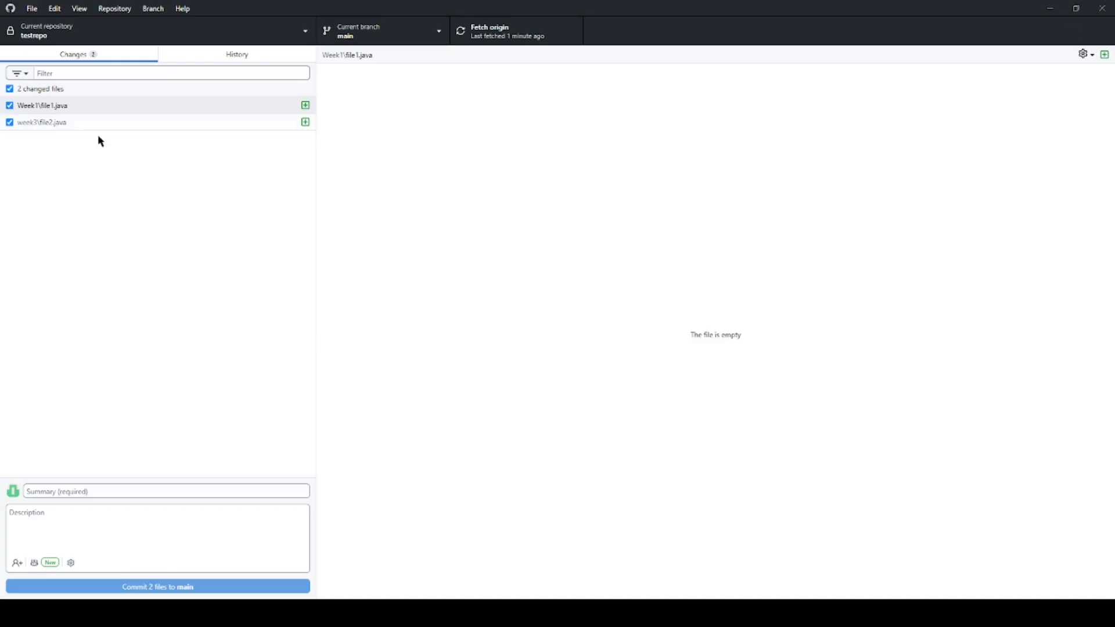
Step: In GitHub Desktop, commit the two added Java files to main with the summary "c" and push the commit to origin
click(106, 491)
text(c)
click(169, 590)
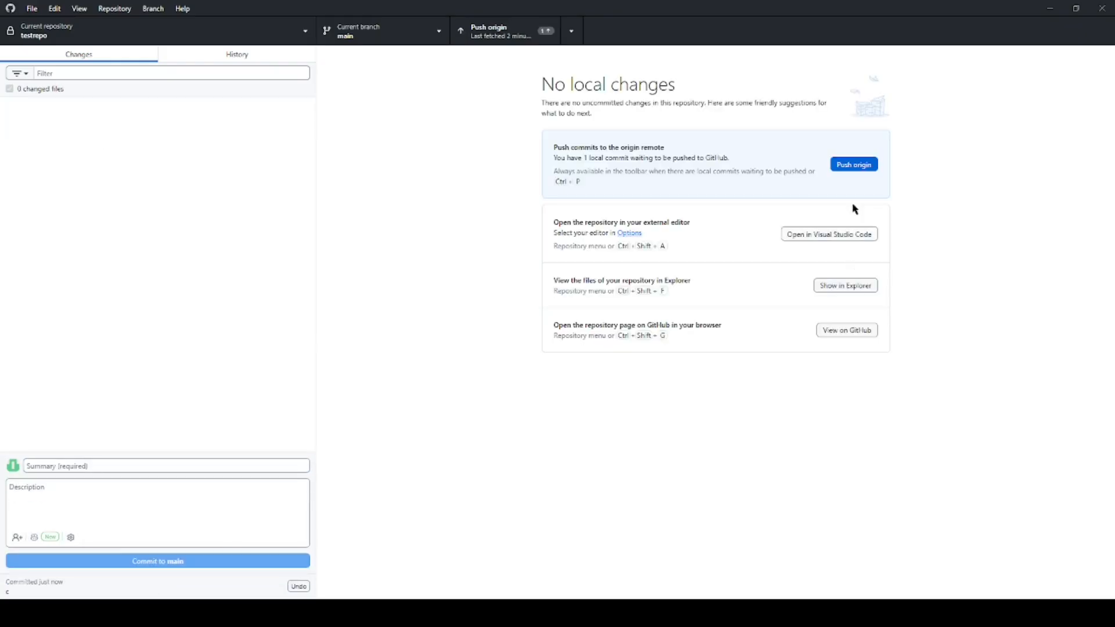
click(854, 165)
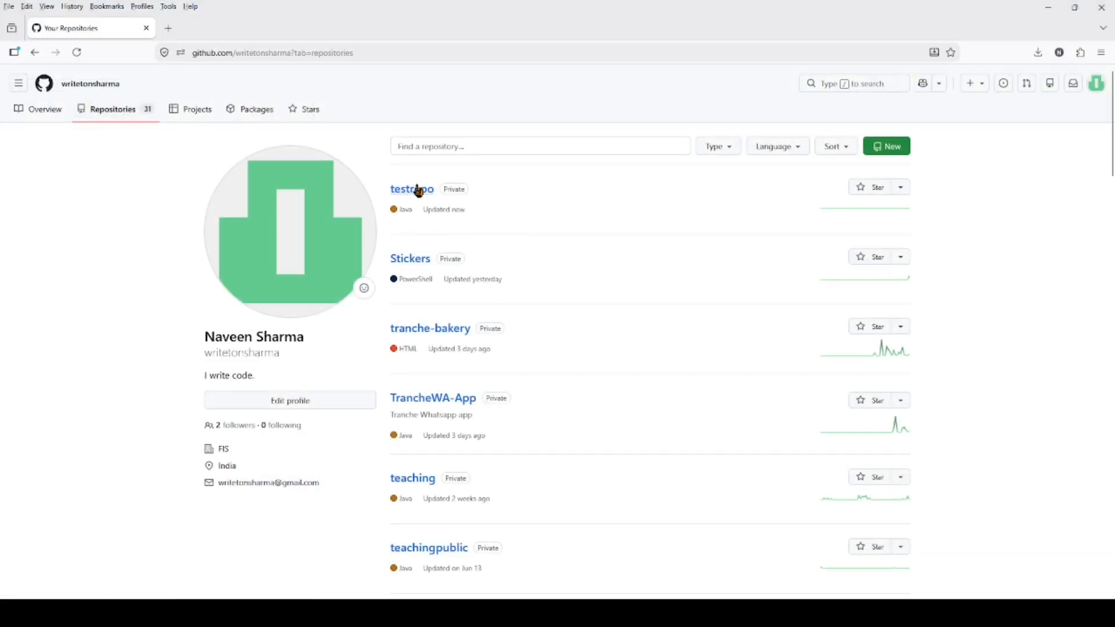
Step: In the browser, open testrepo on GitHub and check the list of folders and files in it
click(420, 191)
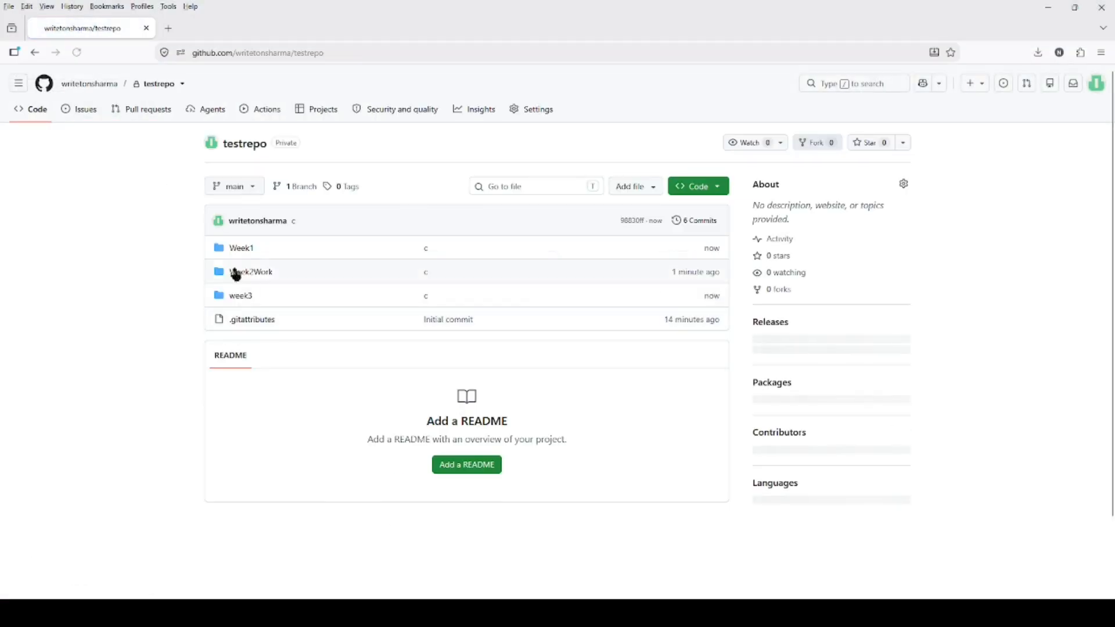
drag(161, 219, 610, 319)
click(271, 422)
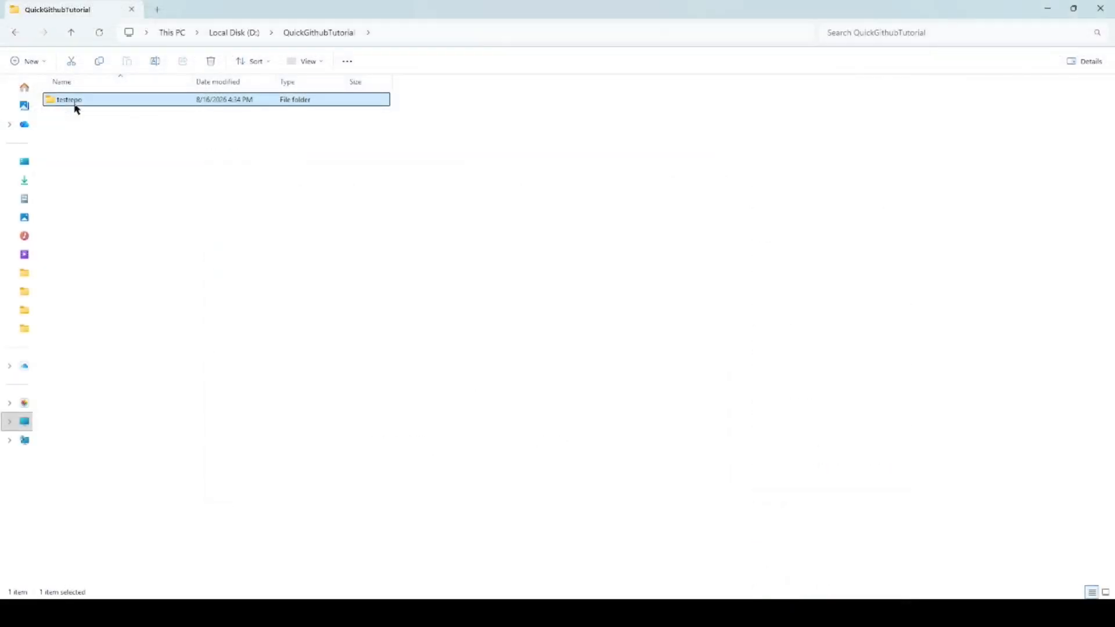
Step: In File Explorer, open the local testrepo folder and compare its contents with the repository on GitHub
double_click(74, 103)
drag(525, 262, 46, 101)
click(211, 279)
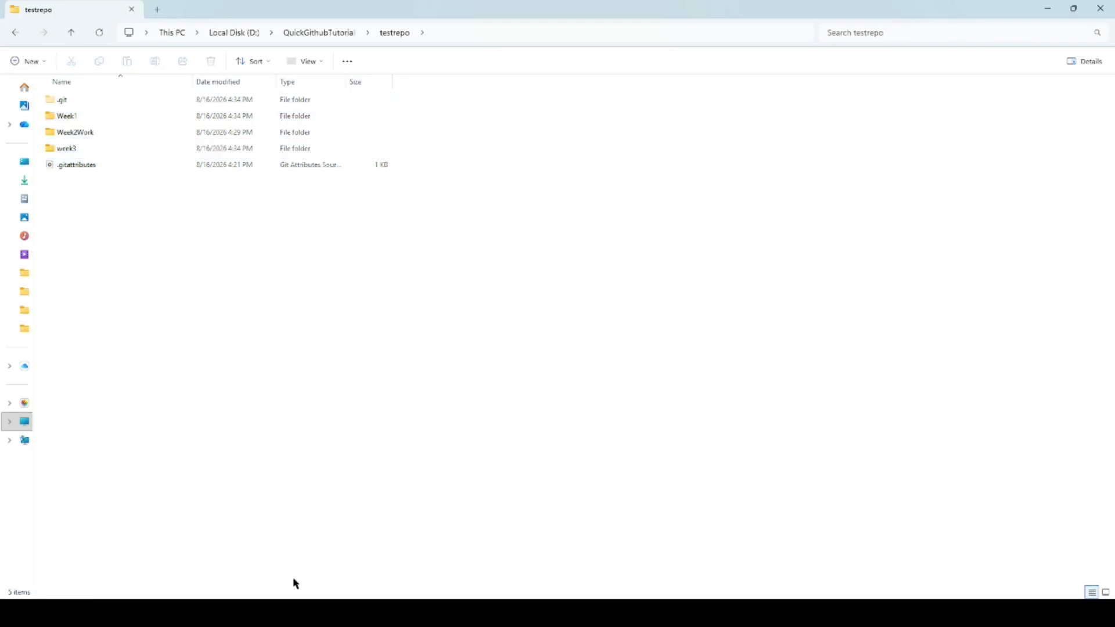
click(302, 614)
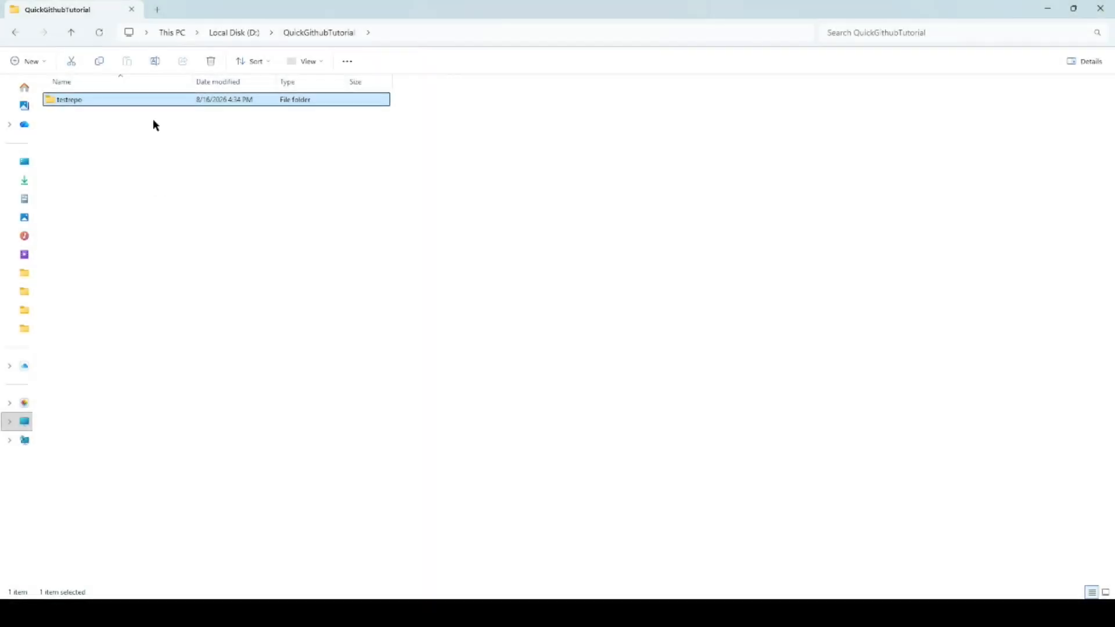
double_click(87, 103)
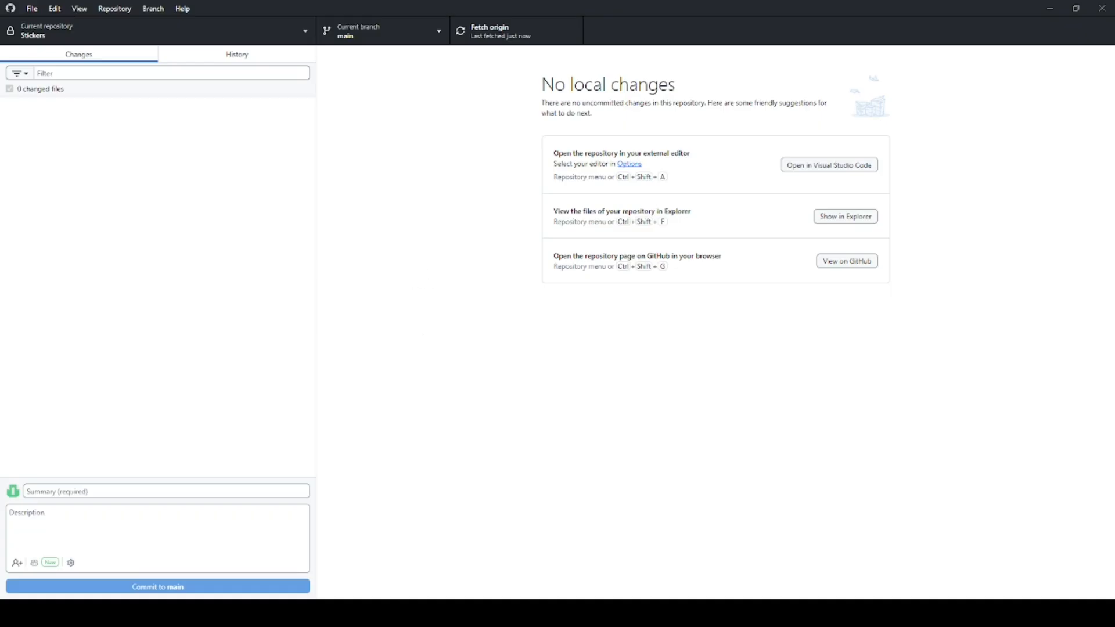
Step: In GitHub Desktop, find testrepo with the filter "testre" and clone it to the local path D:\QuickGithubTutorial\testrepo
key(ctrl+shift+f)
click(33, 10)
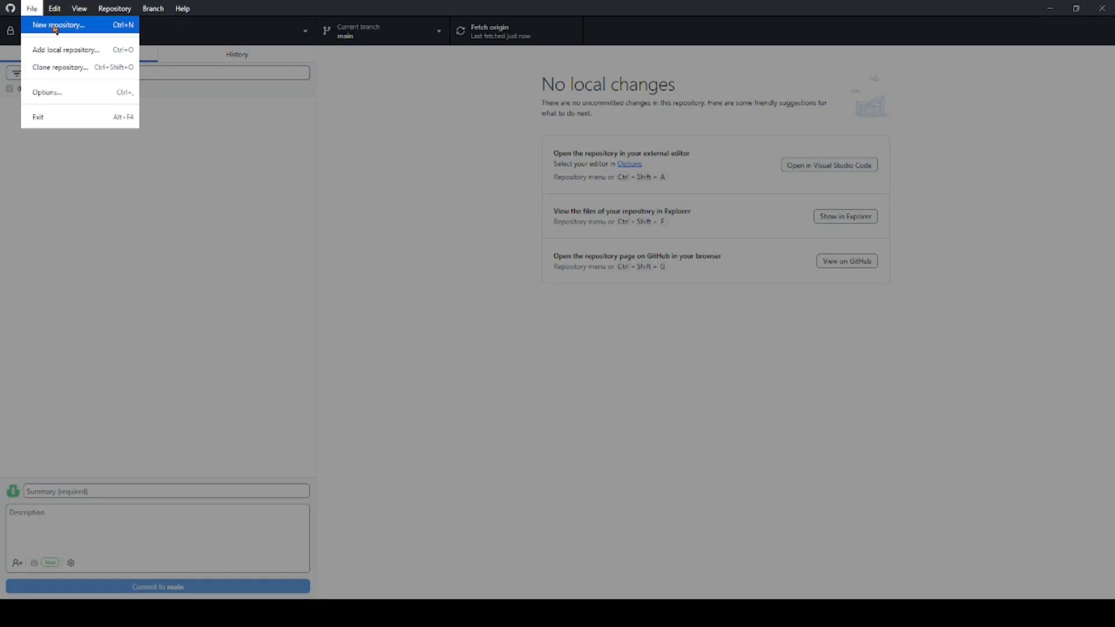
click(71, 69)
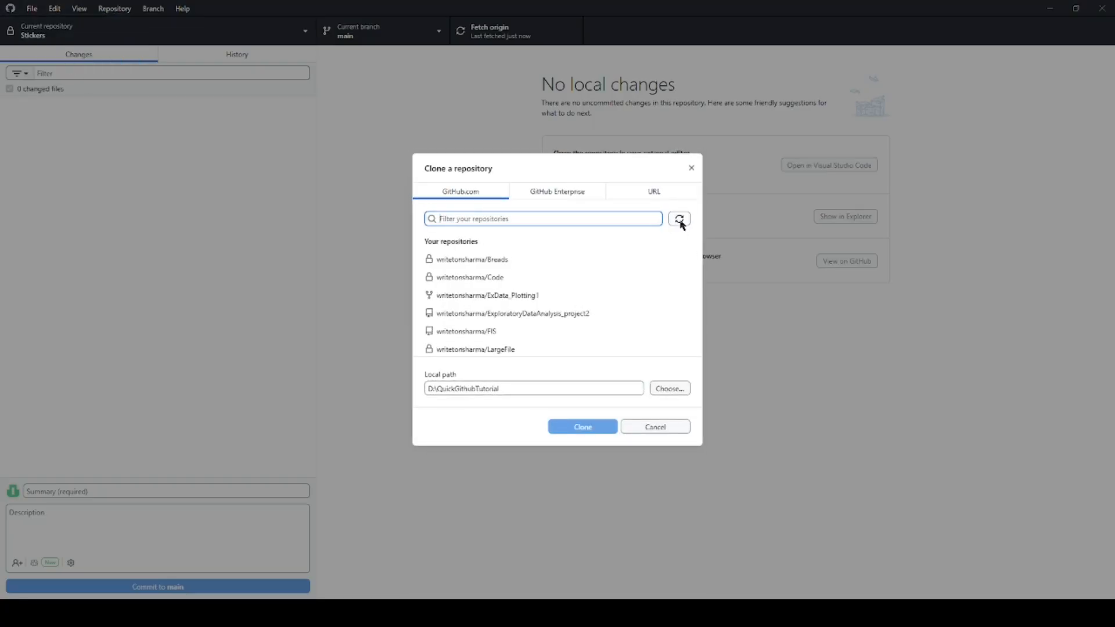
text(testre)
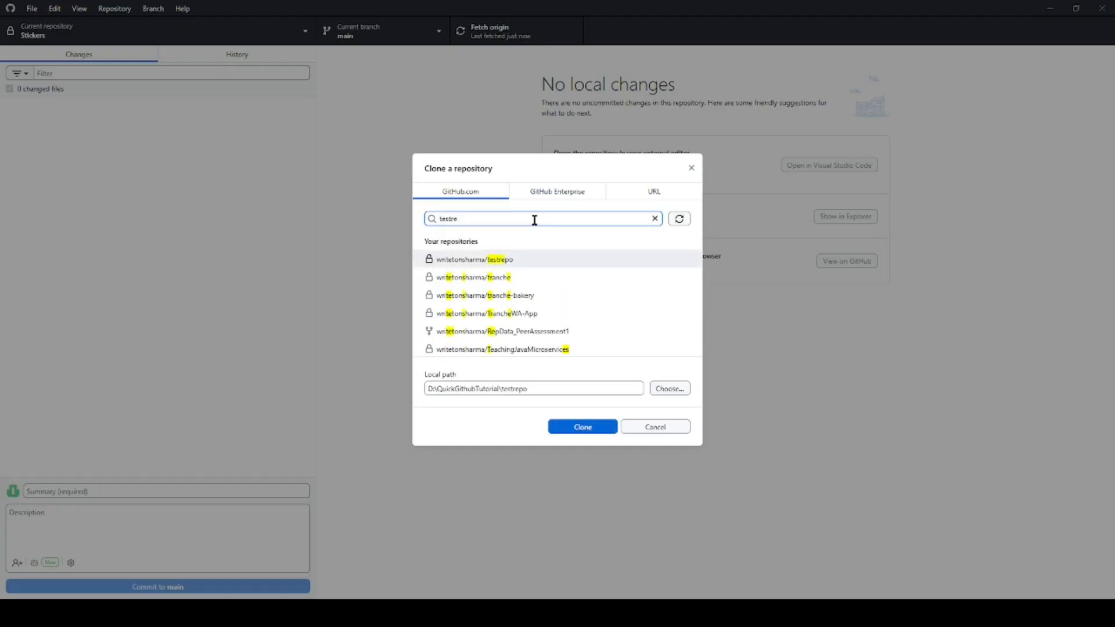
click(503, 265)
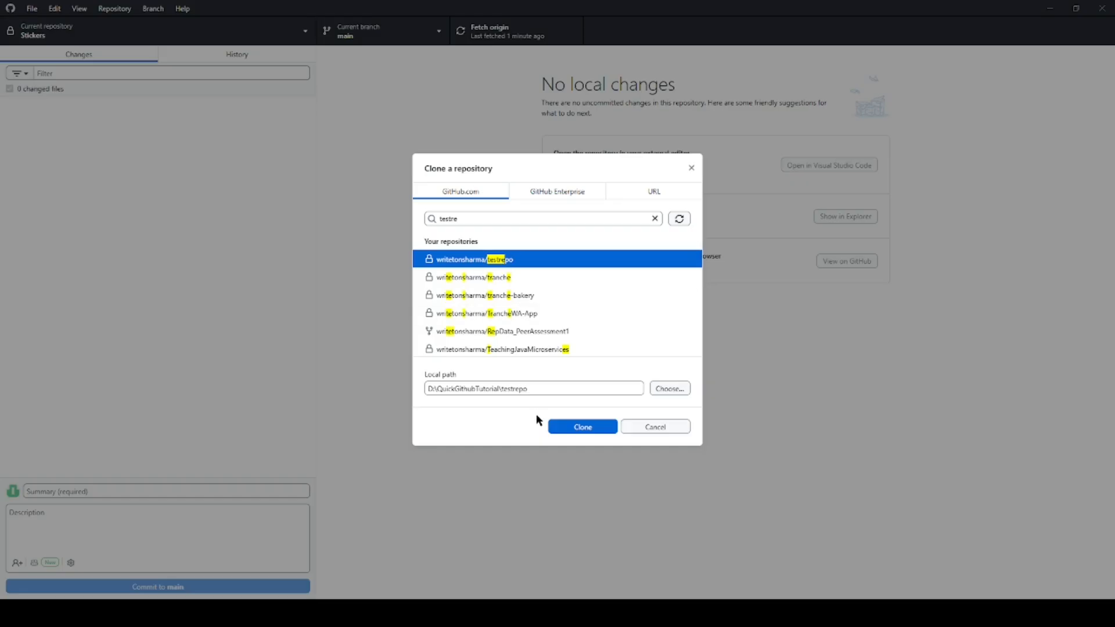
drag(427, 389, 533, 390)
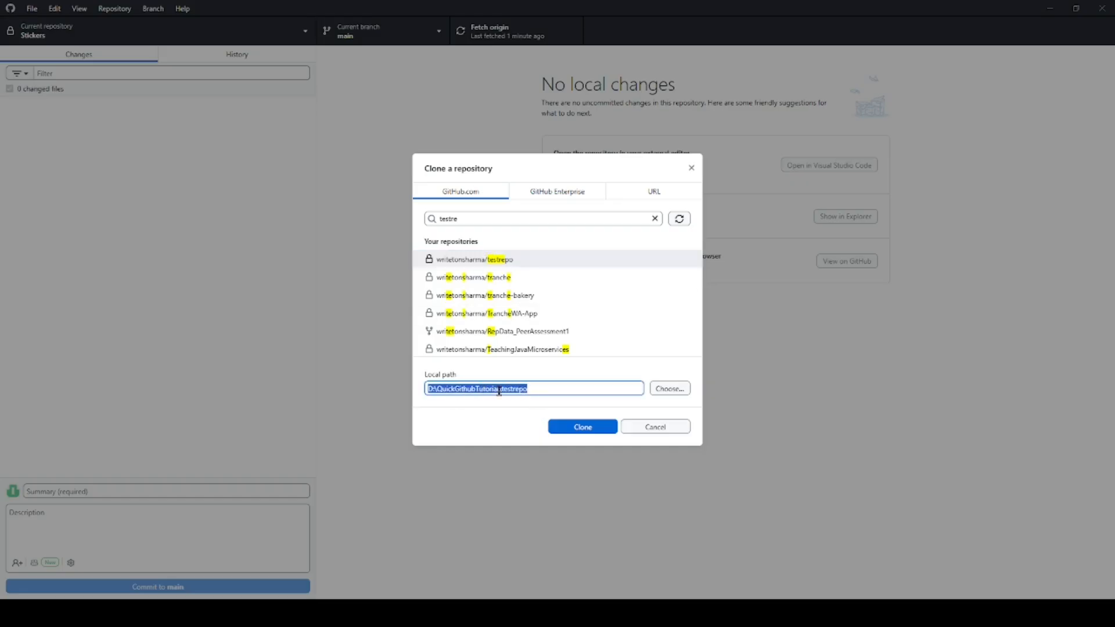
key(alt+Tab)
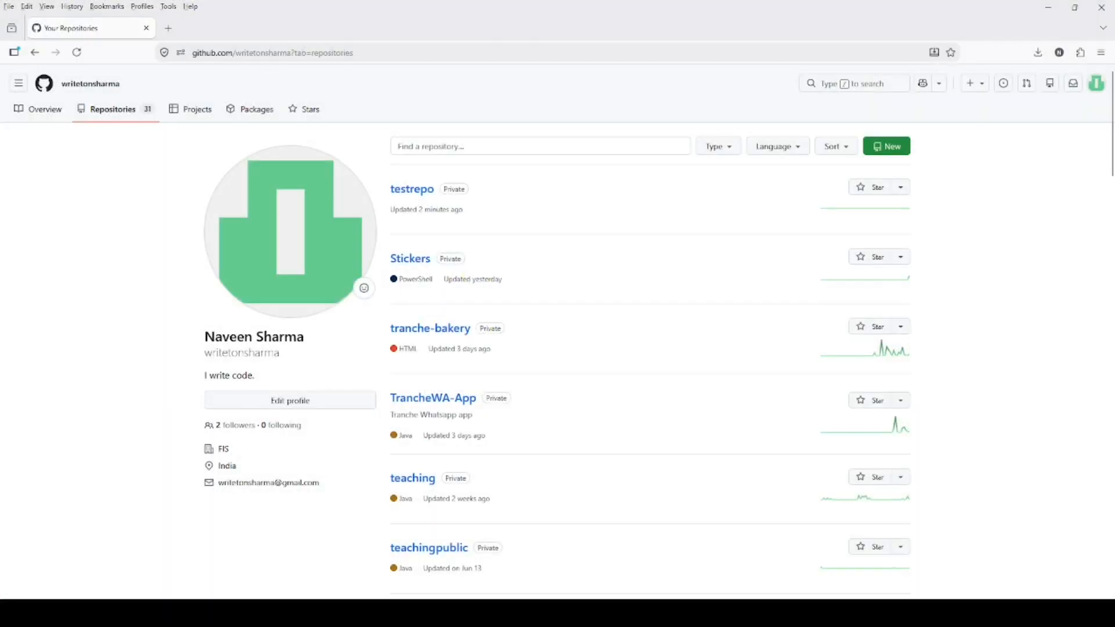
key(alt+Tab)
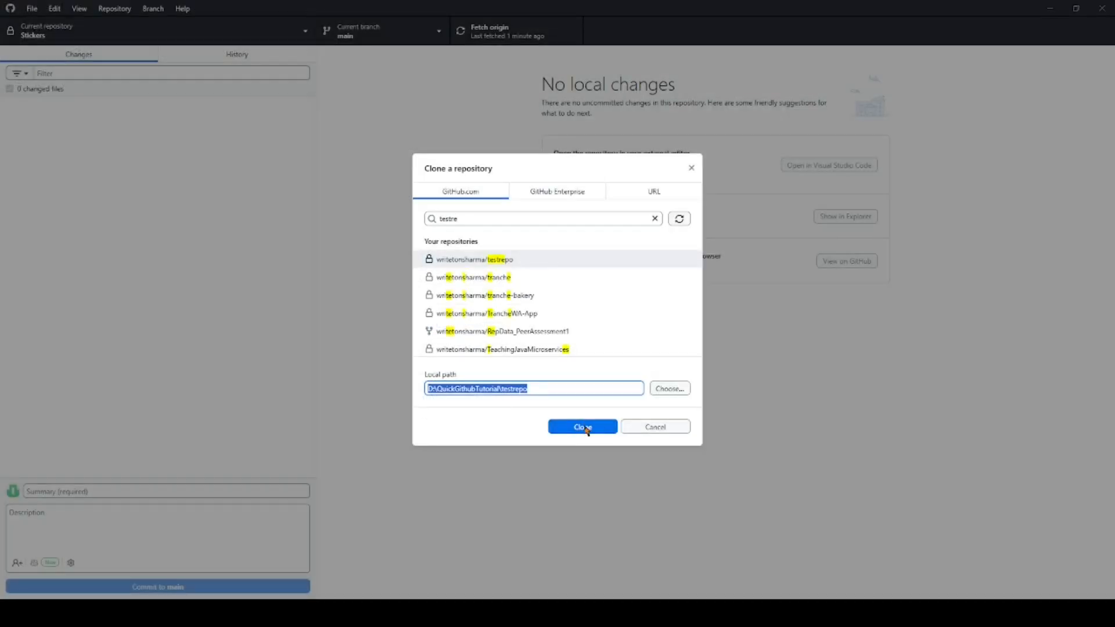
click(585, 431)
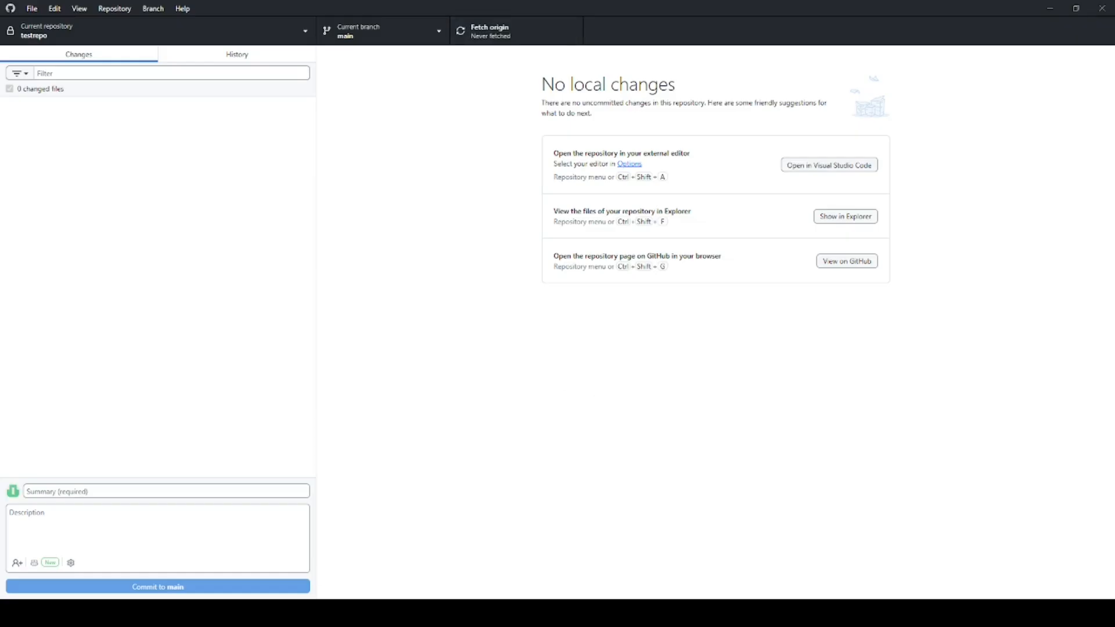
Step: In File Explorer, locate the cloned testrepo folder inside QuickGithubTutorial
click(285, 613)
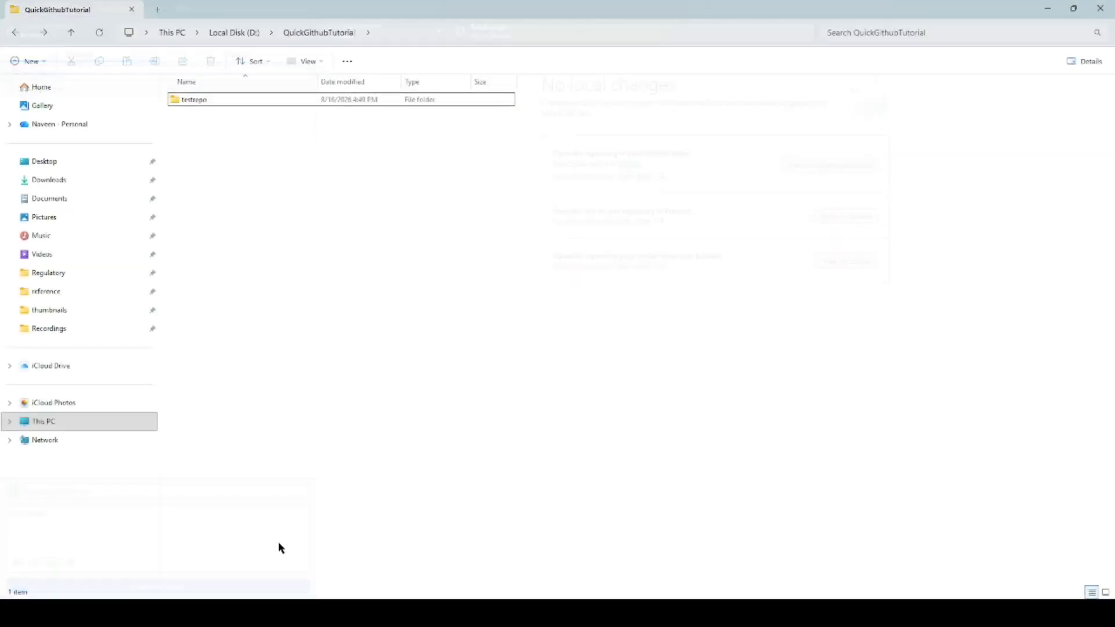
click(215, 101)
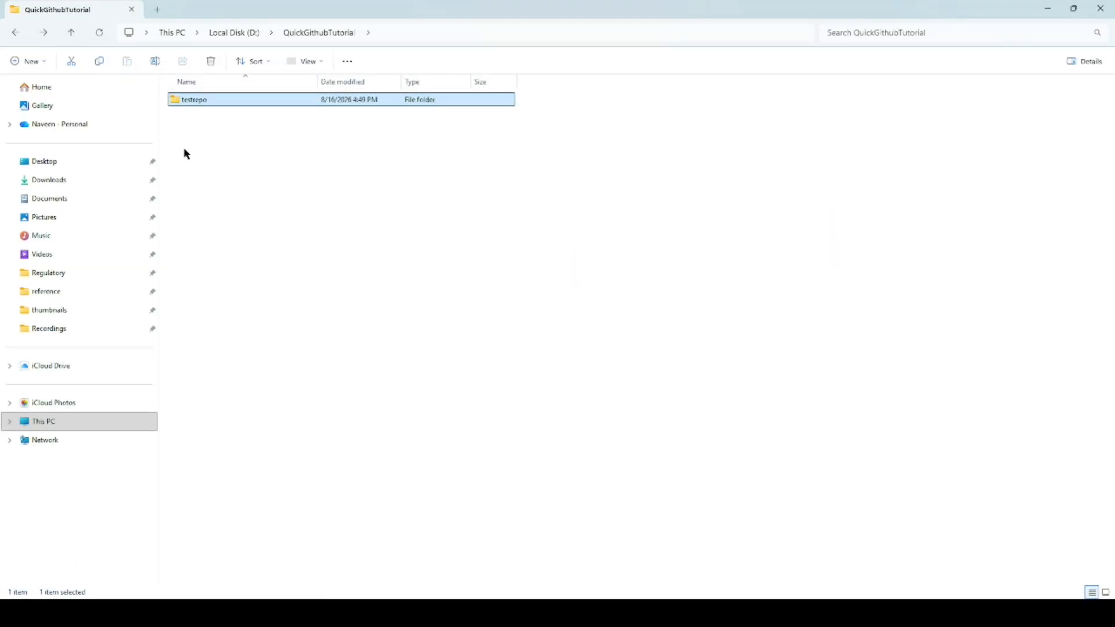